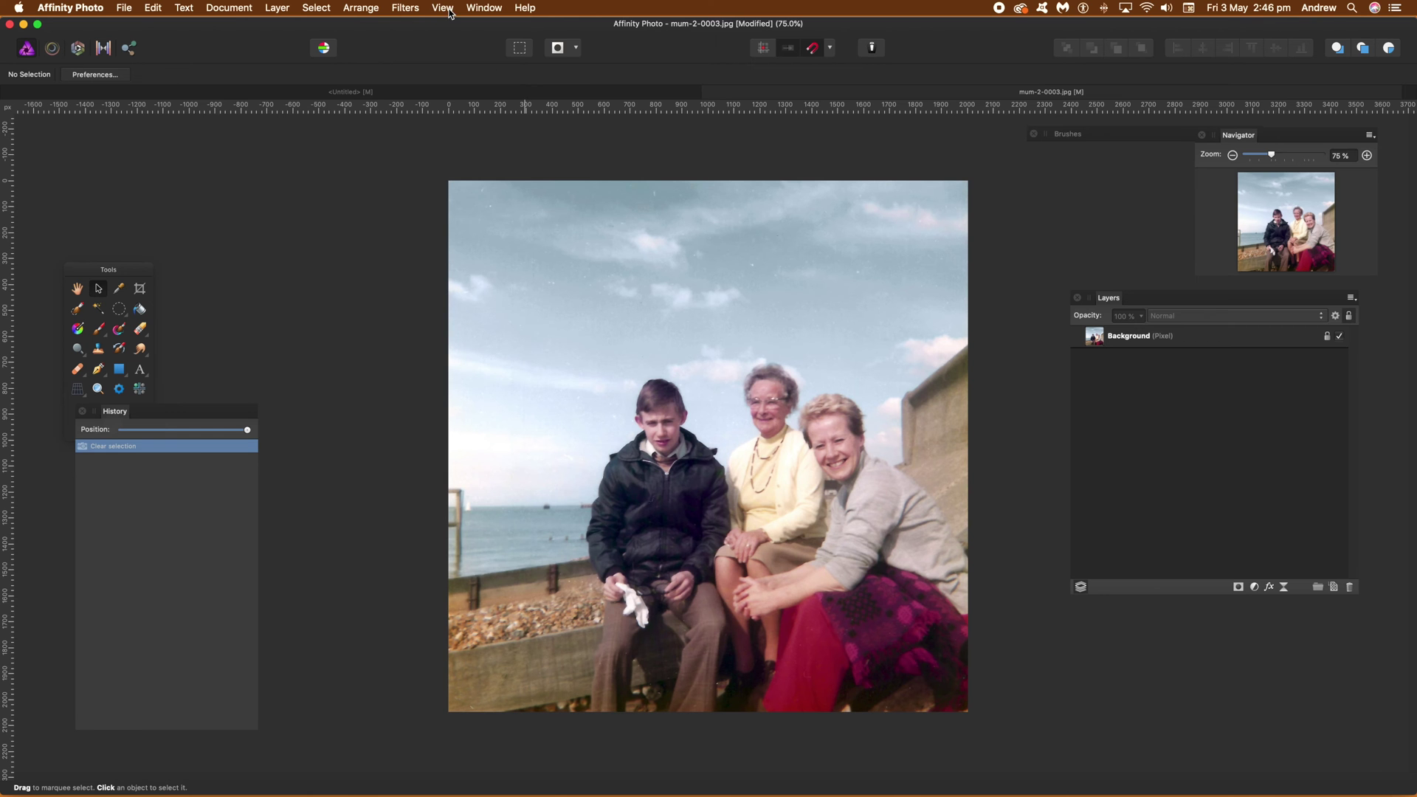
Turn on the grid overlay via View > Show Grid and open the Grid and Axis Manager
left_click(446, 9)
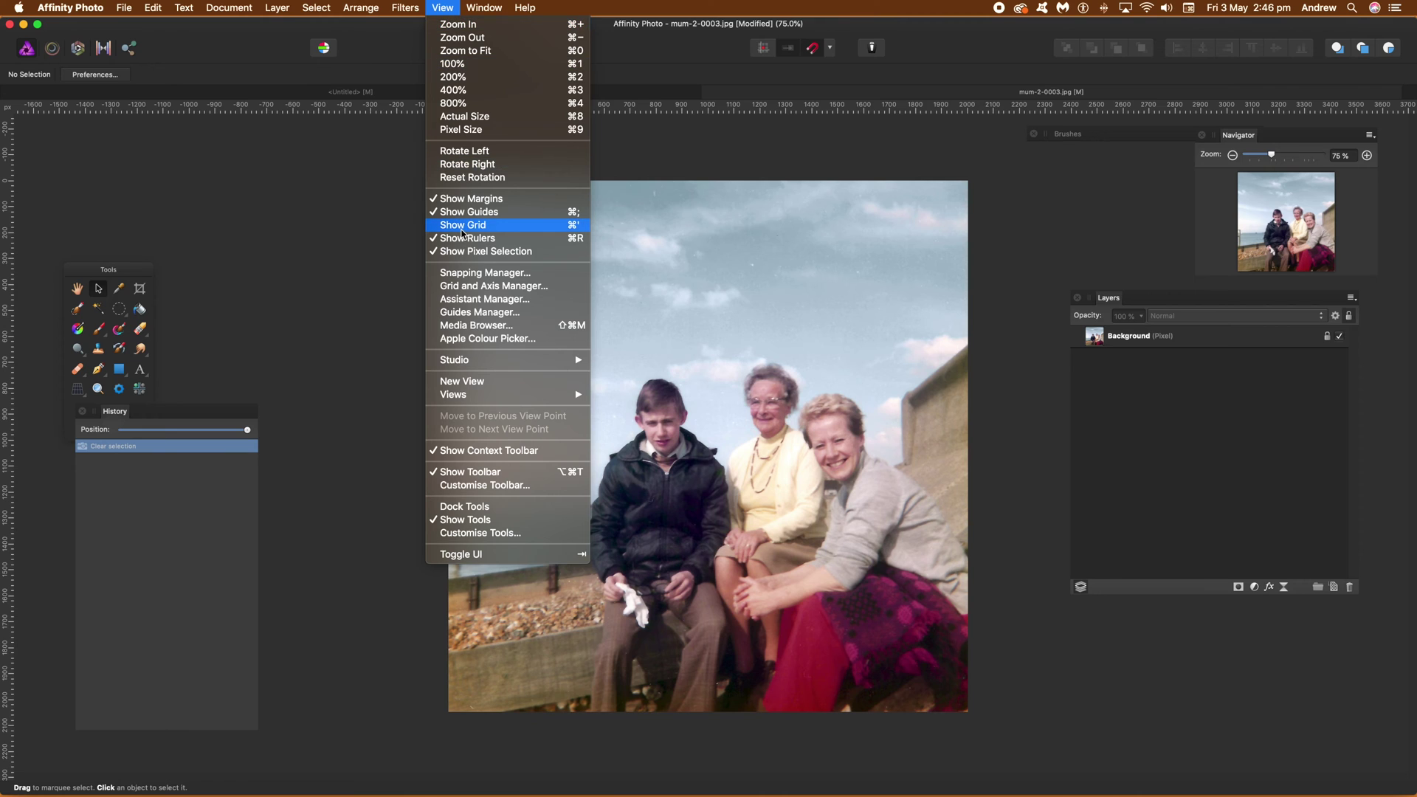
left_click(463, 225)
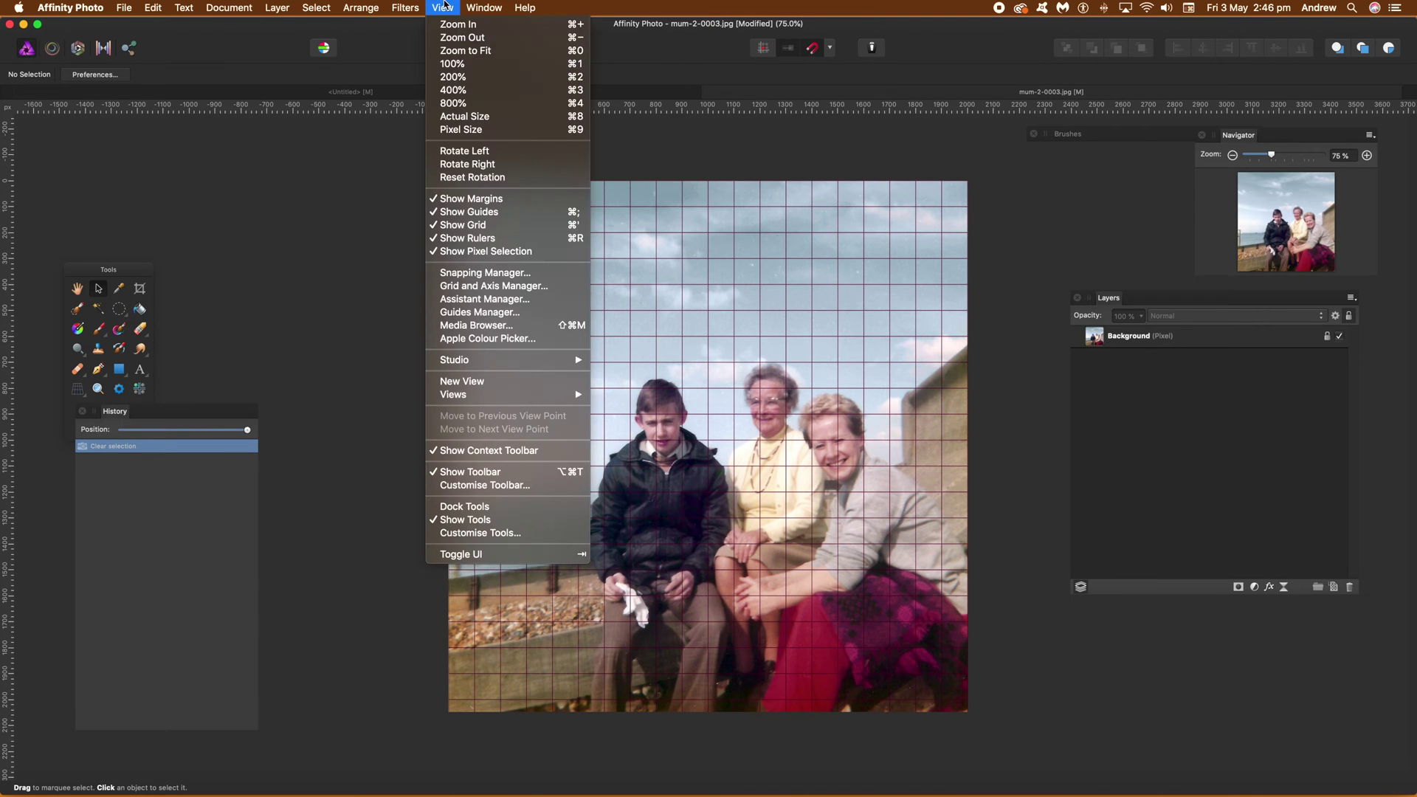
left_click(468, 288)
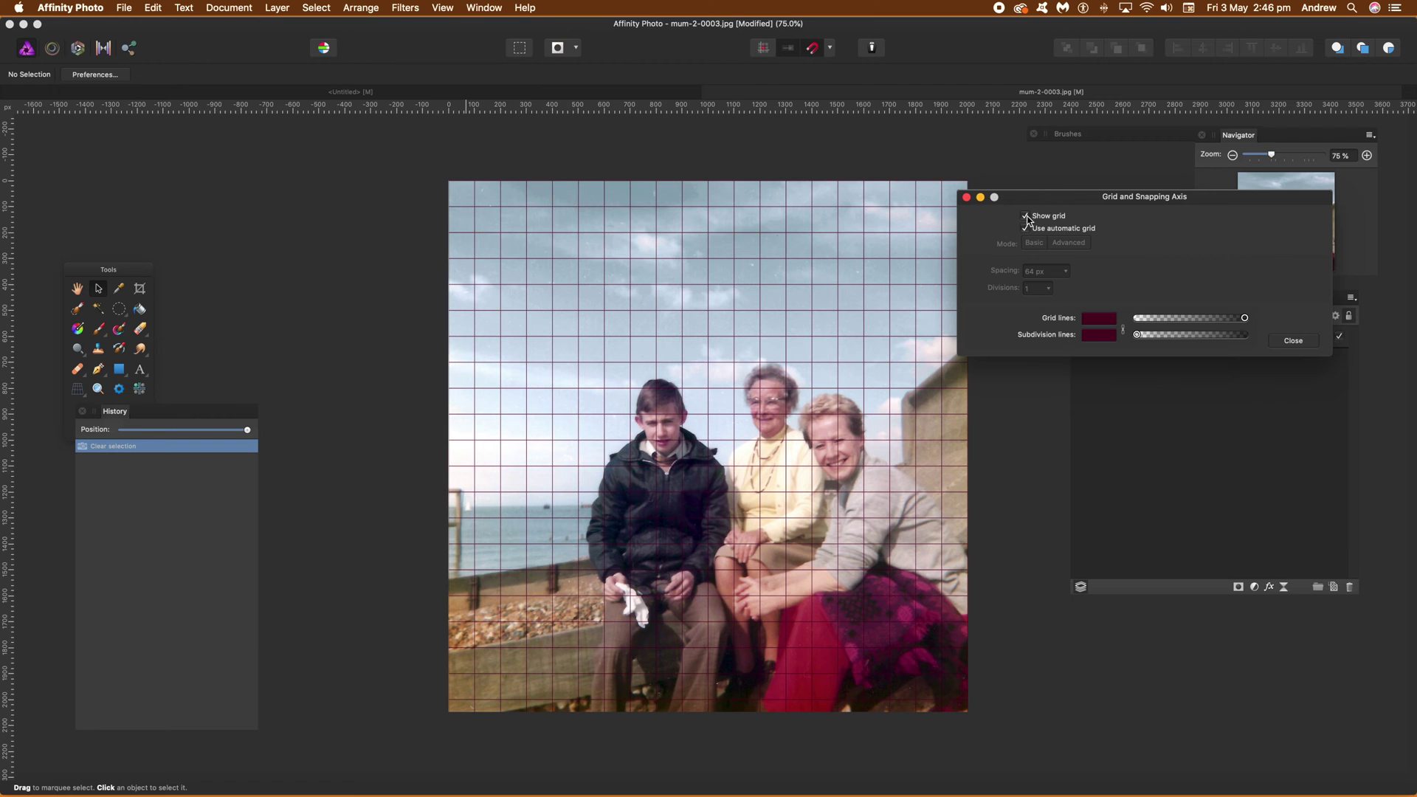
Switch off the automatic grid and set a manual grid spacing of 500 px
left_click(1026, 228)
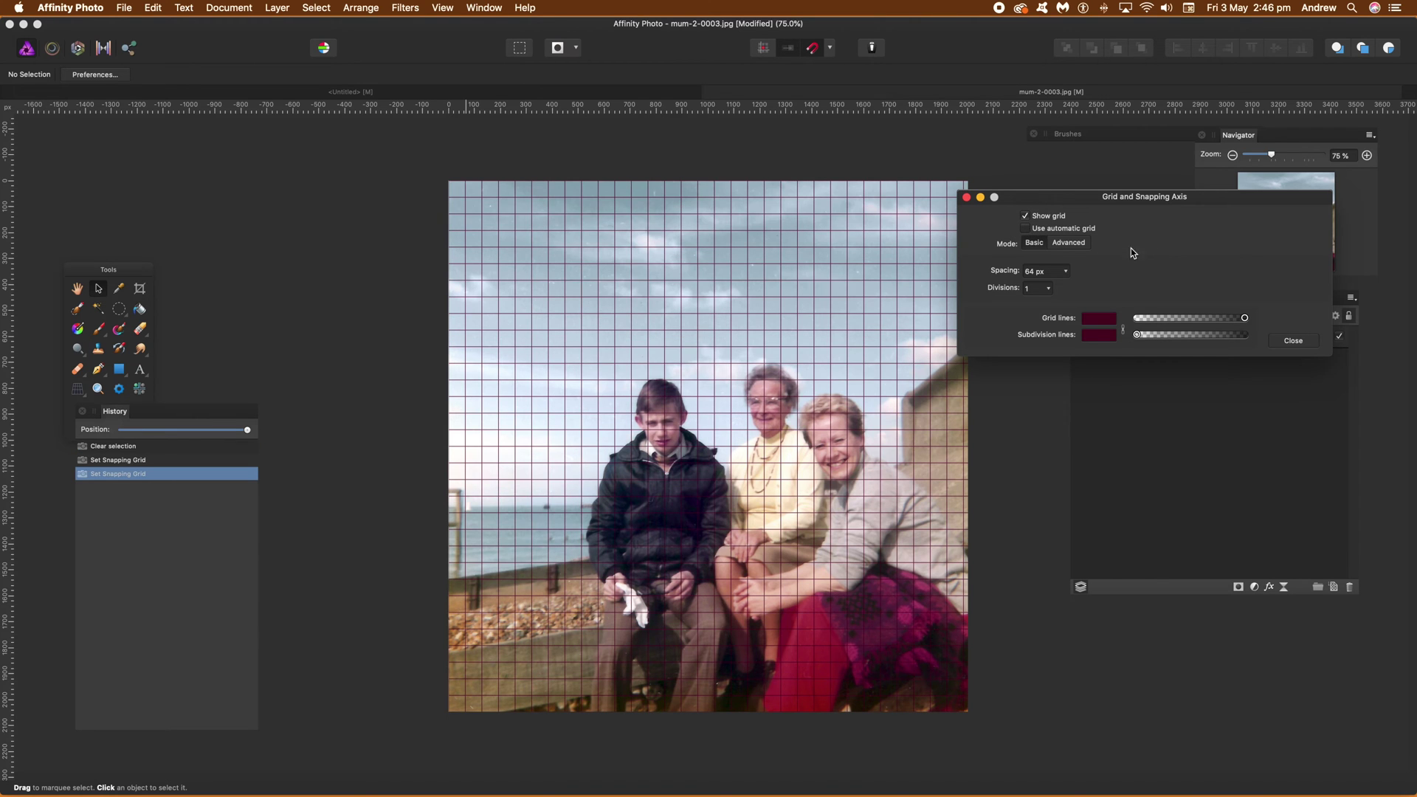
left_click(1066, 272)
left_click_drag(1070, 290, 1177, 289)
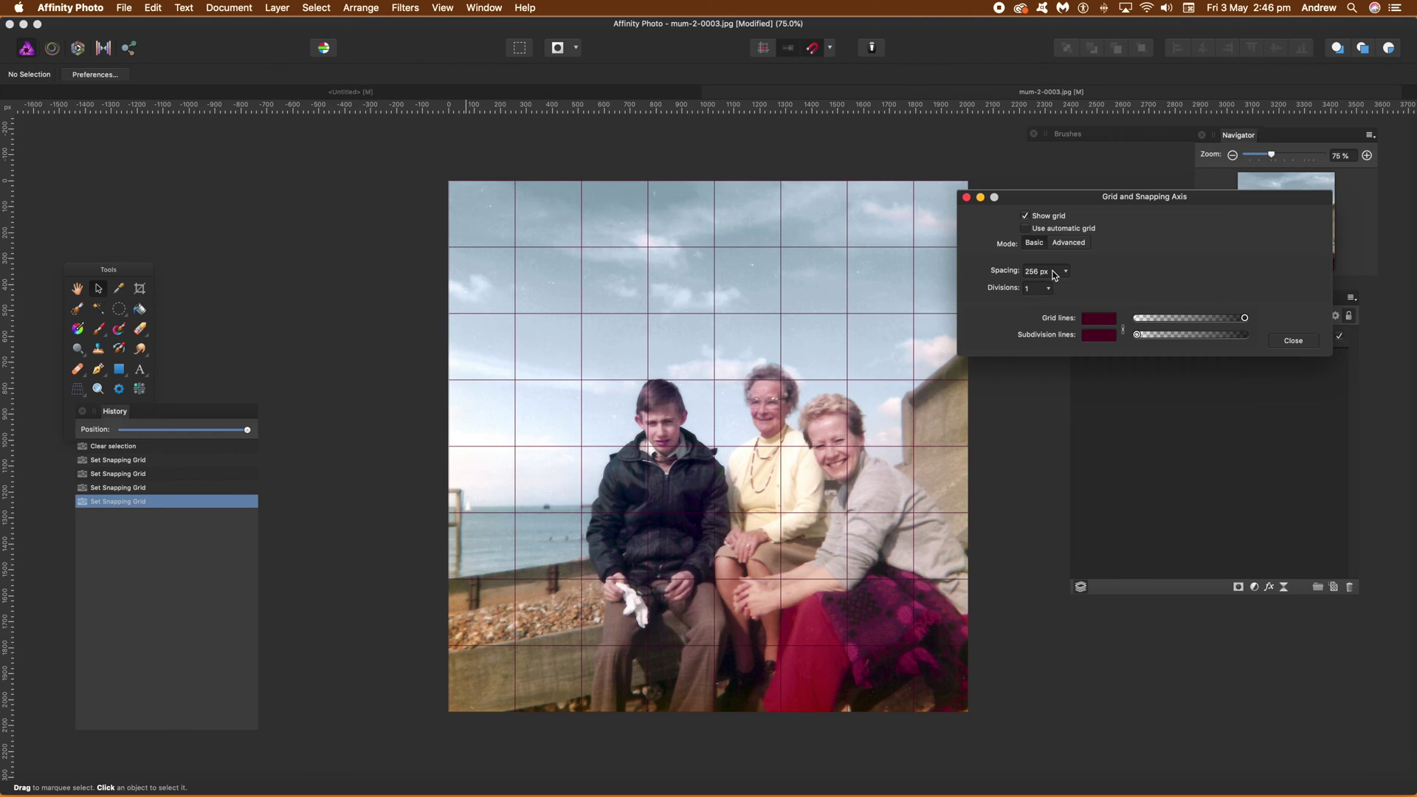
left_click(1052, 271)
type("500")
key("Tab")
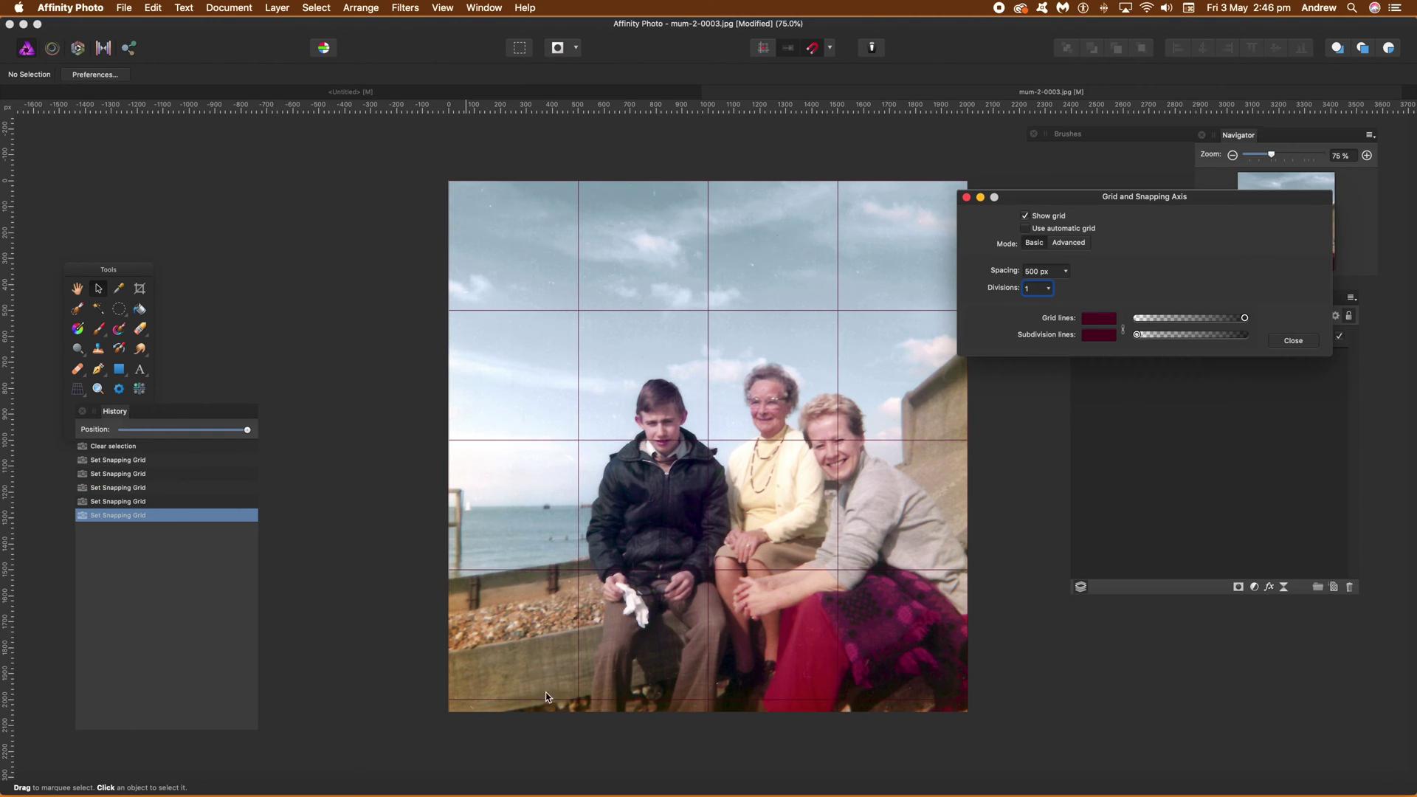
Close the grid settings and move the History panel out of the way
left_click(1294, 341)
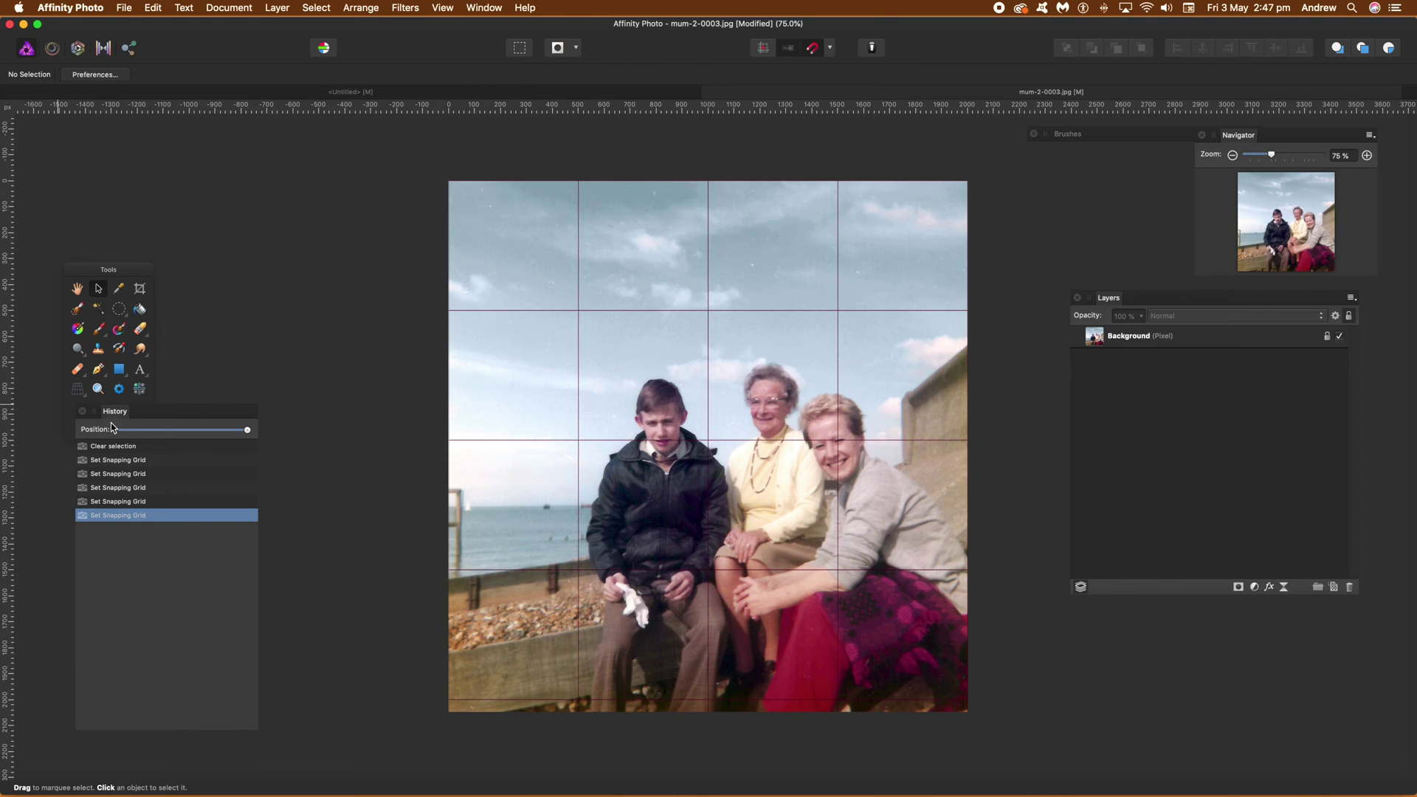
left_click_drag(115, 417, 76, 485)
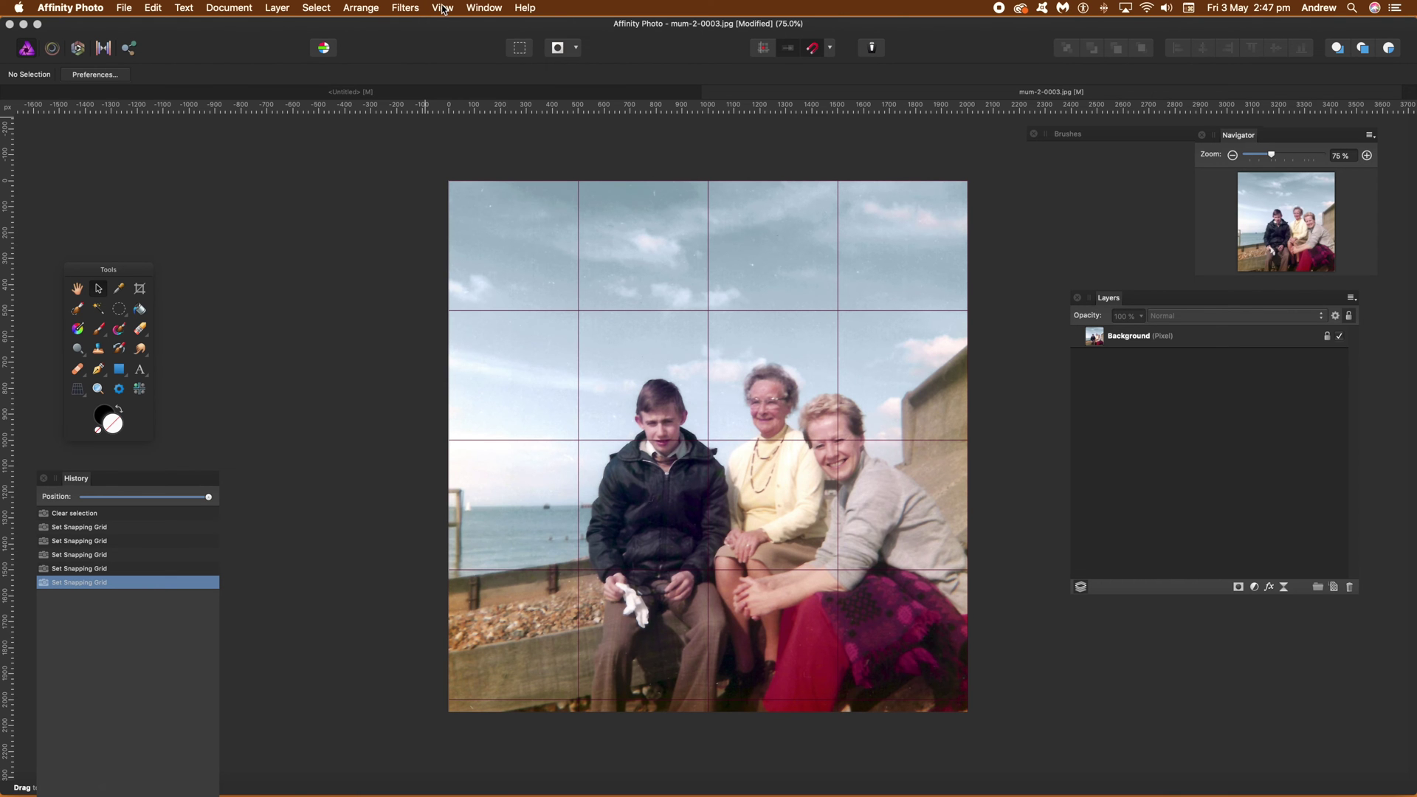
left_click(444, 8)
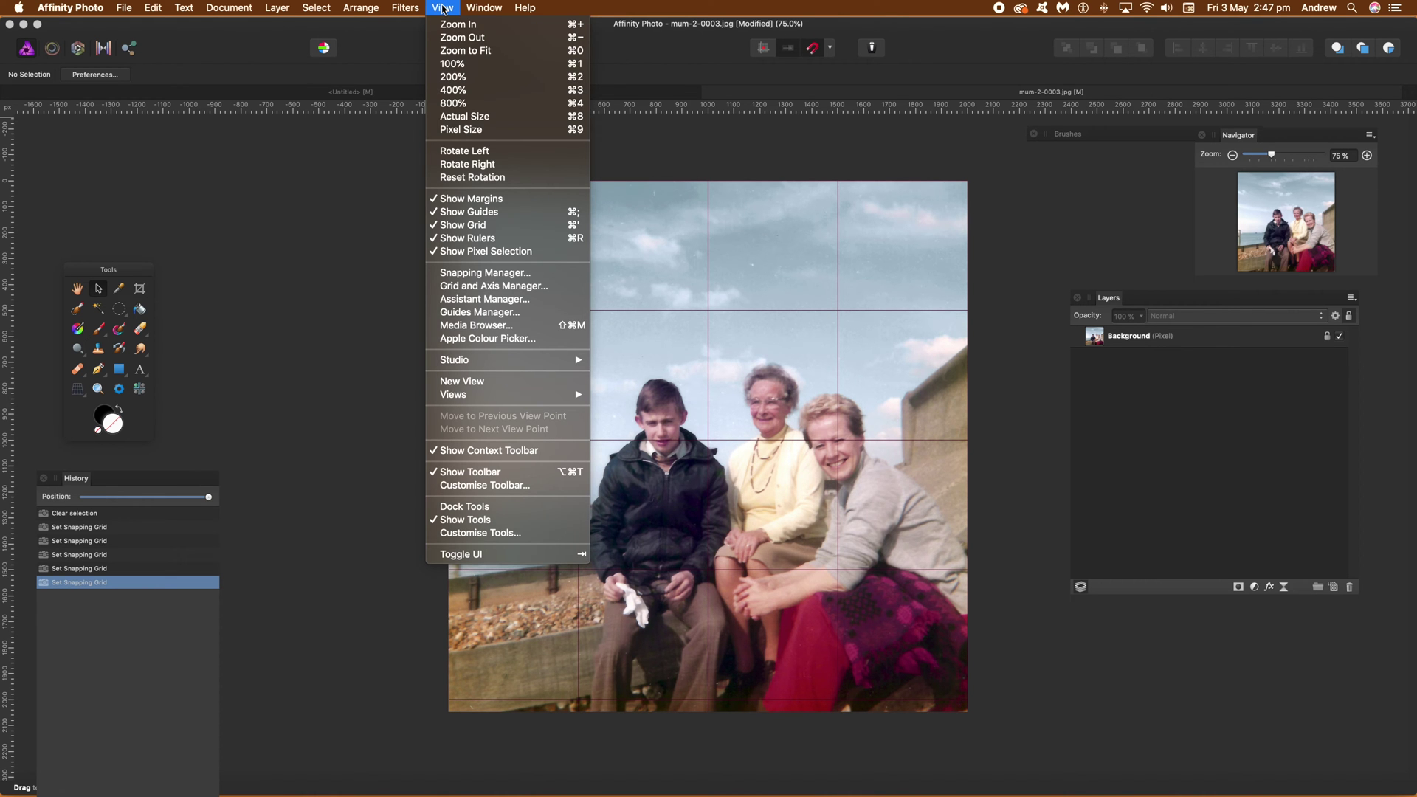
left_click(494, 275)
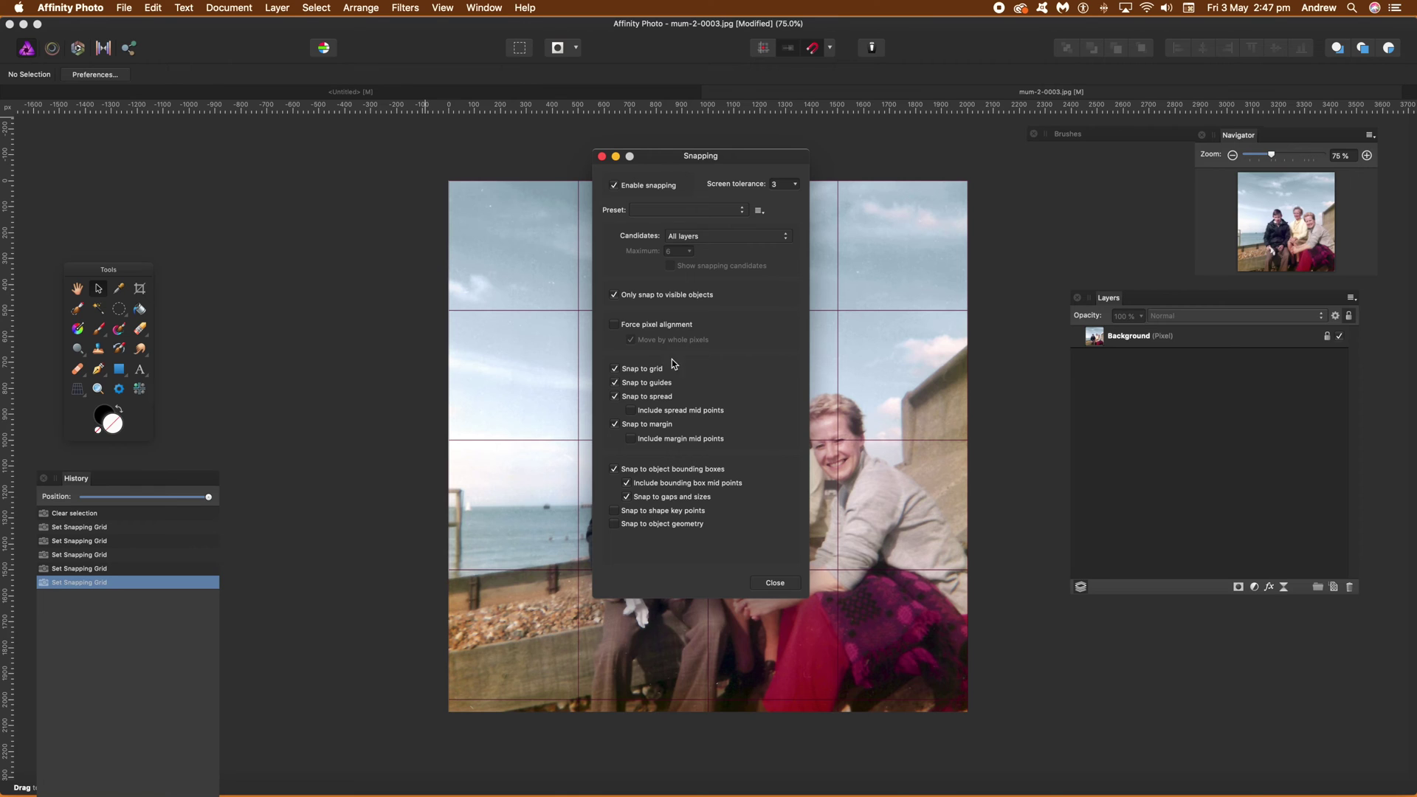
left_click(775, 583)
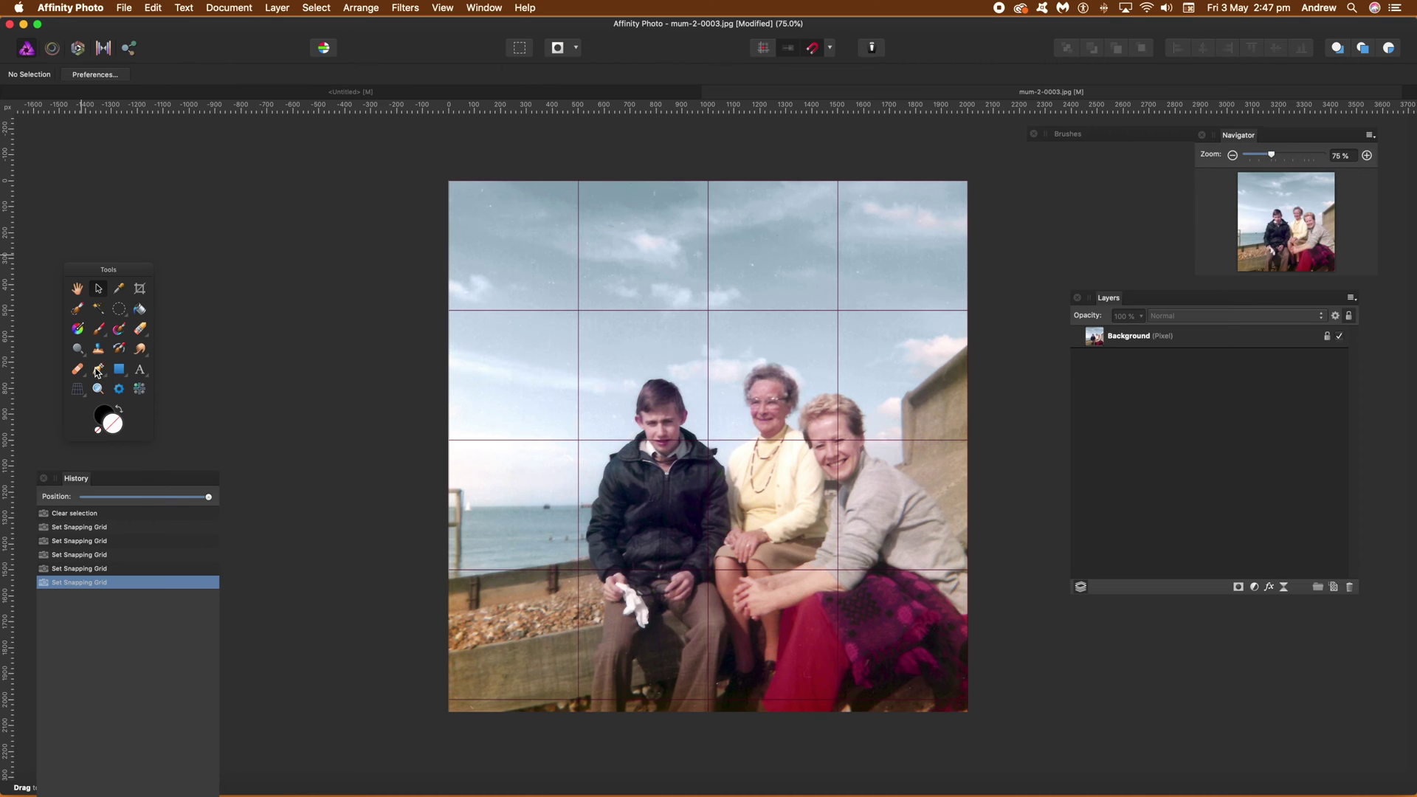
left_click(99, 371)
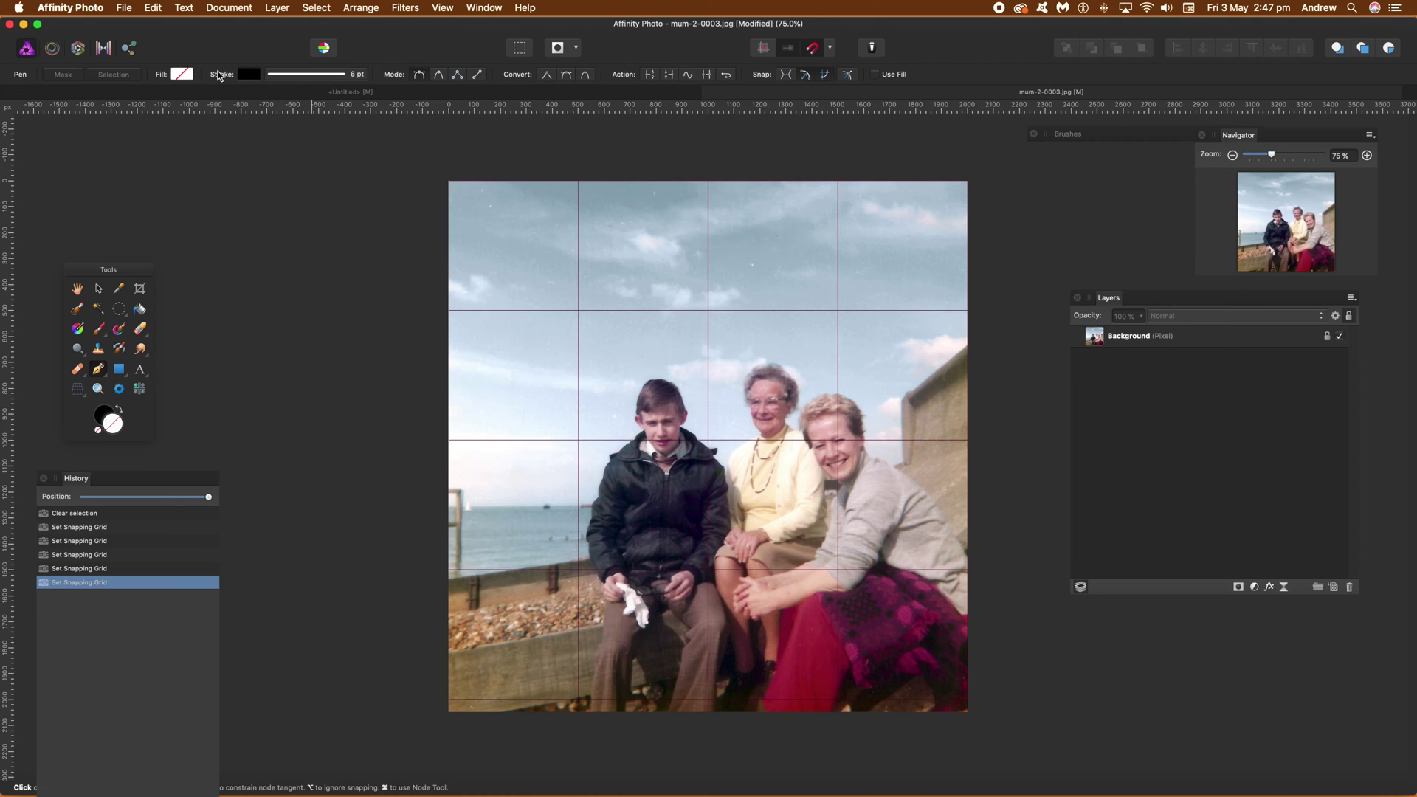
Draw a 6.5 pt black vertical line down the first vertical grid line, above to below the photo
left_click(362, 81)
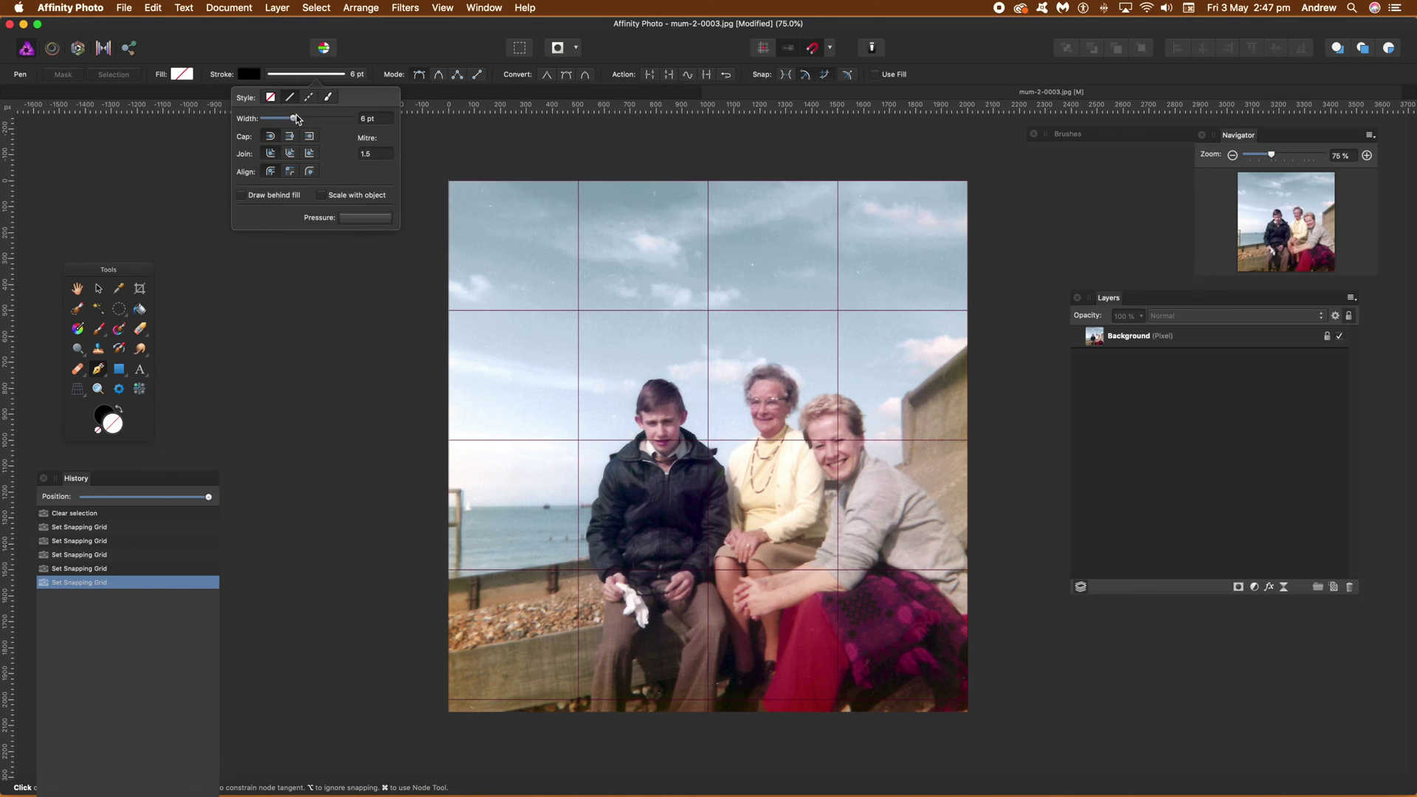
left_click_drag(293, 119, 294, 120)
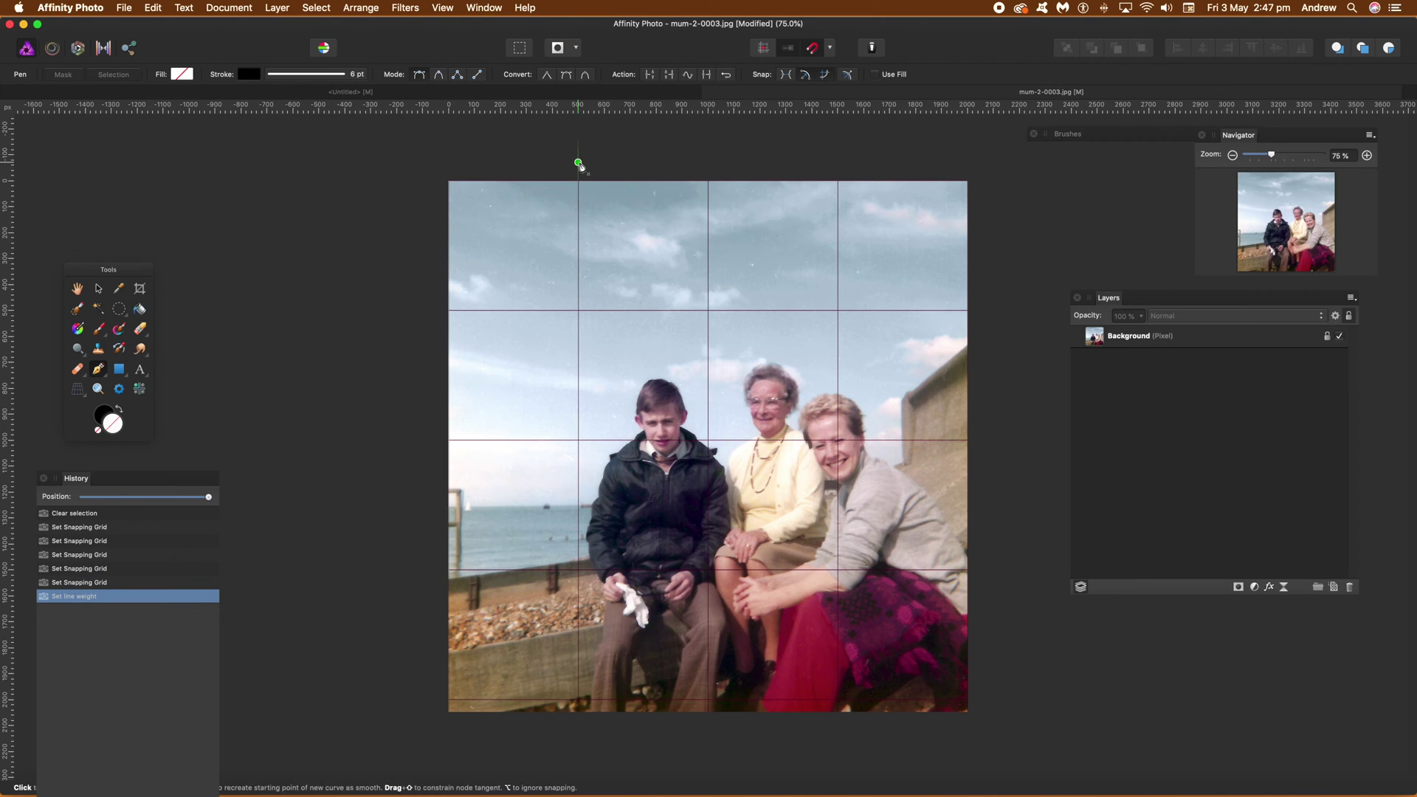
left_click(579, 163)
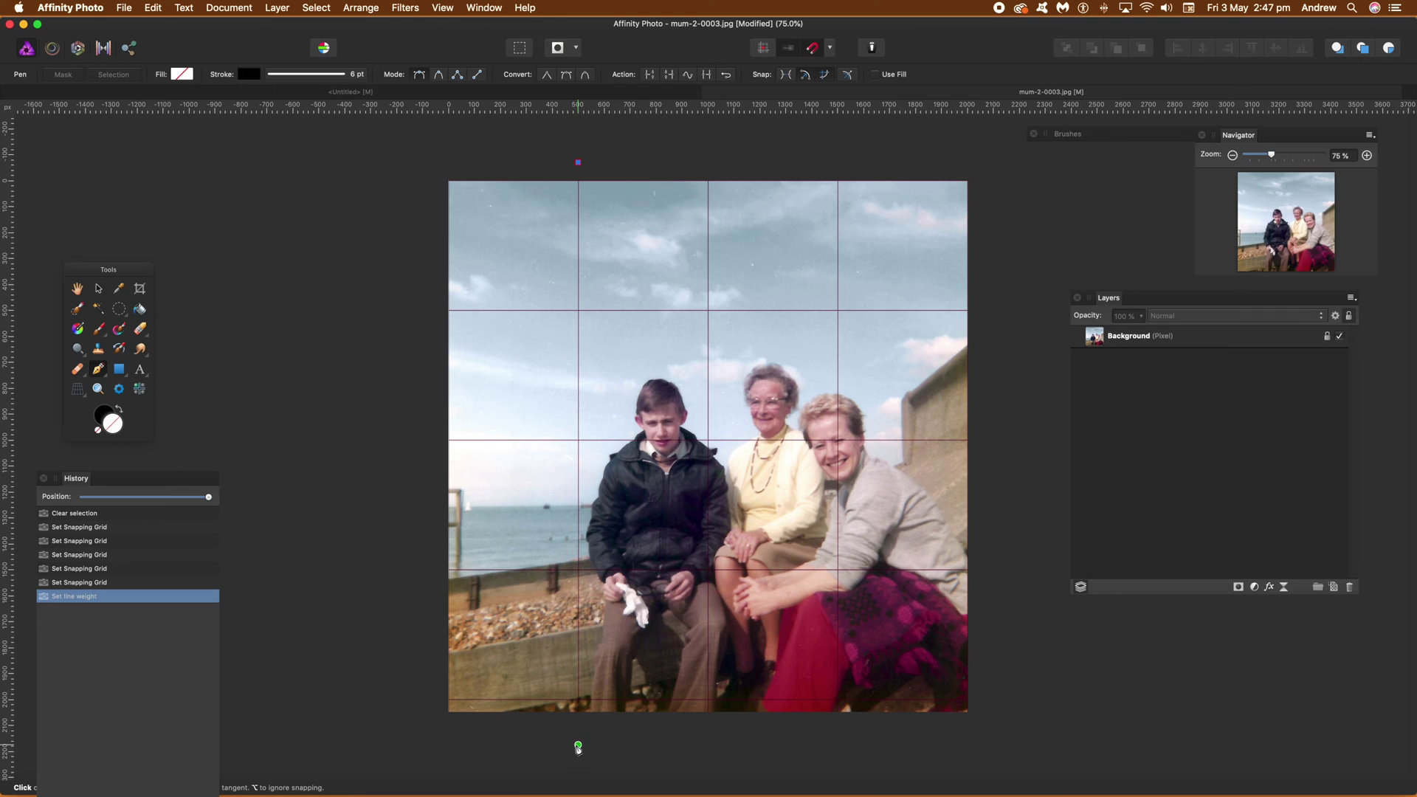
left_click(578, 746)
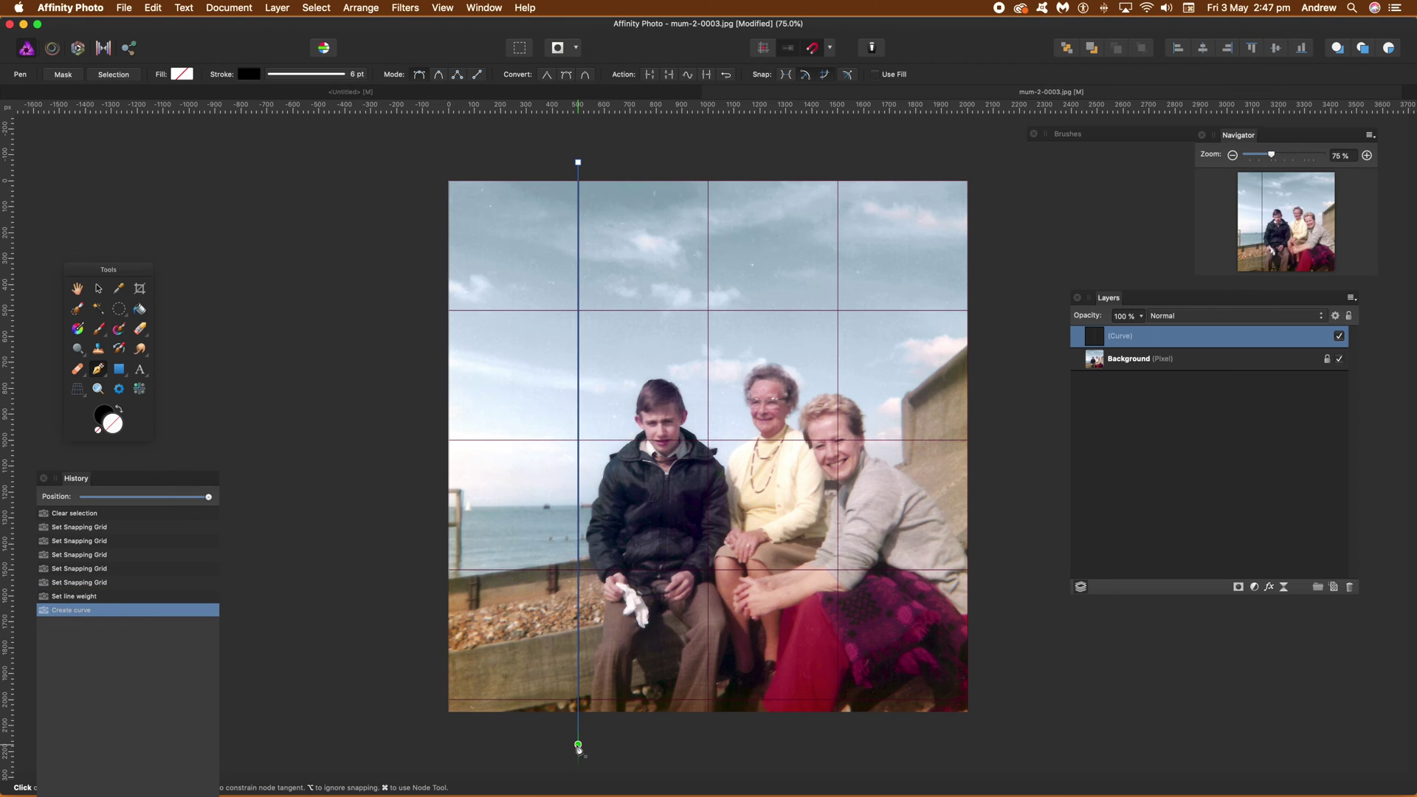
left_click(99, 291)
left_click(602, 153)
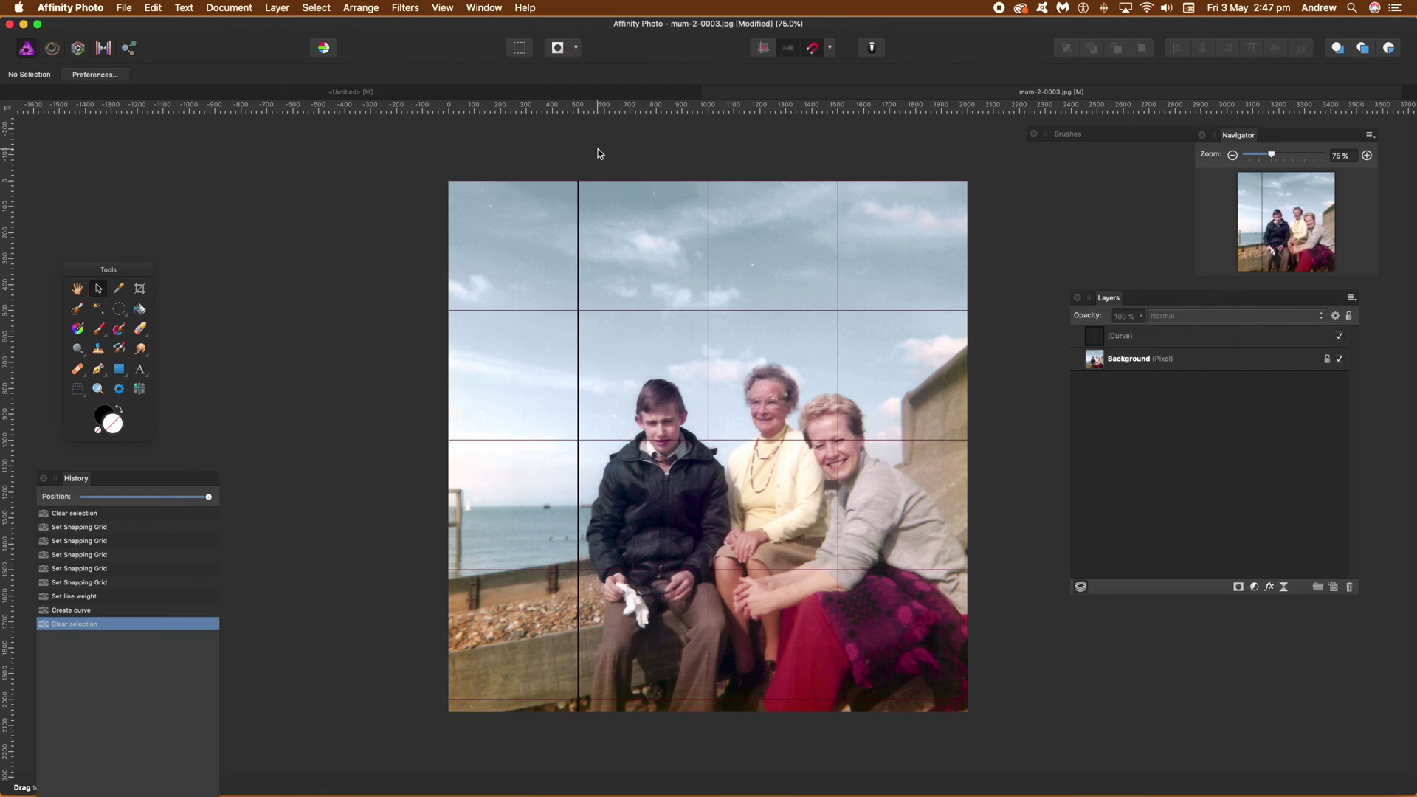
left_click(578, 204)
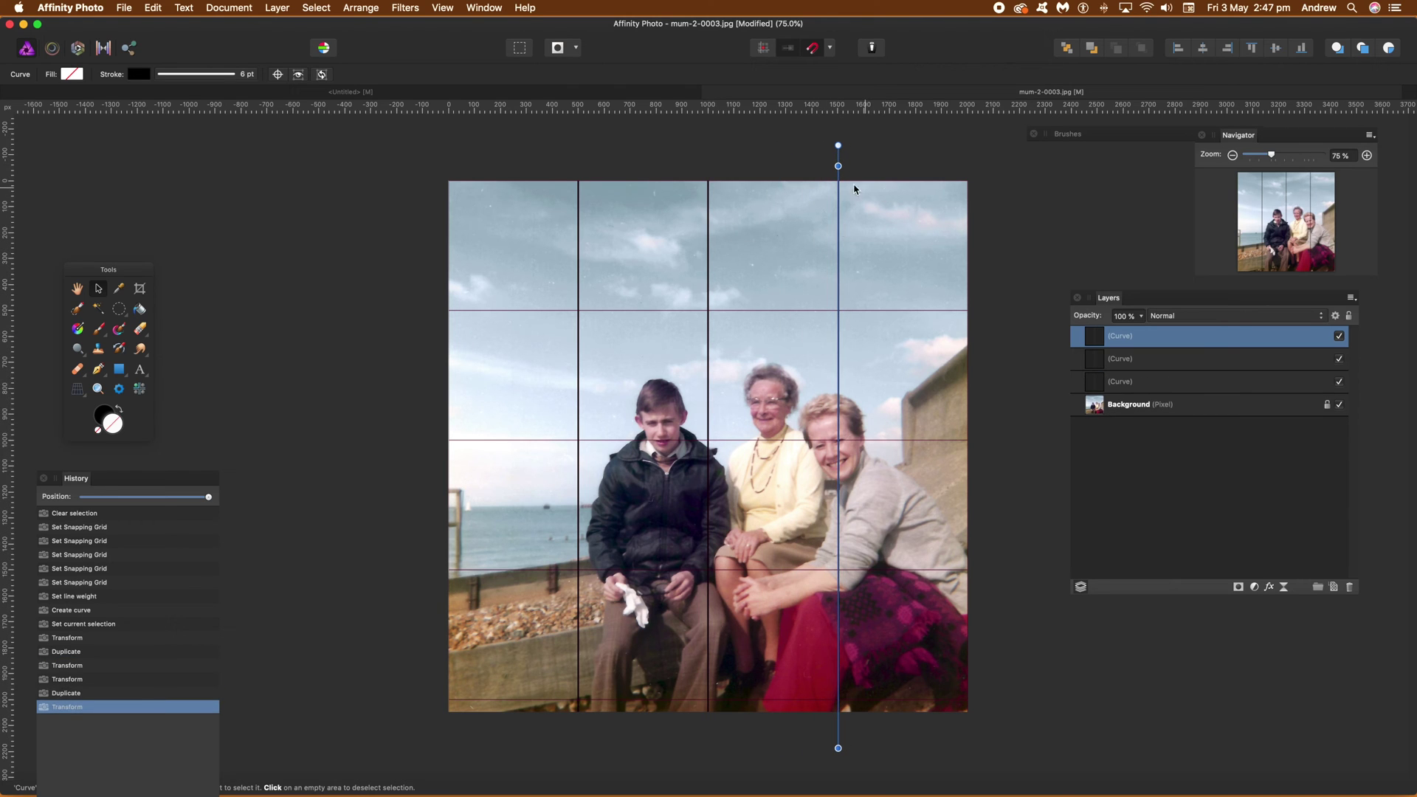
Draw a horizontal Pen line across the photo along the first horizontal grid line
left_click(99, 371)
left_click(412, 311)
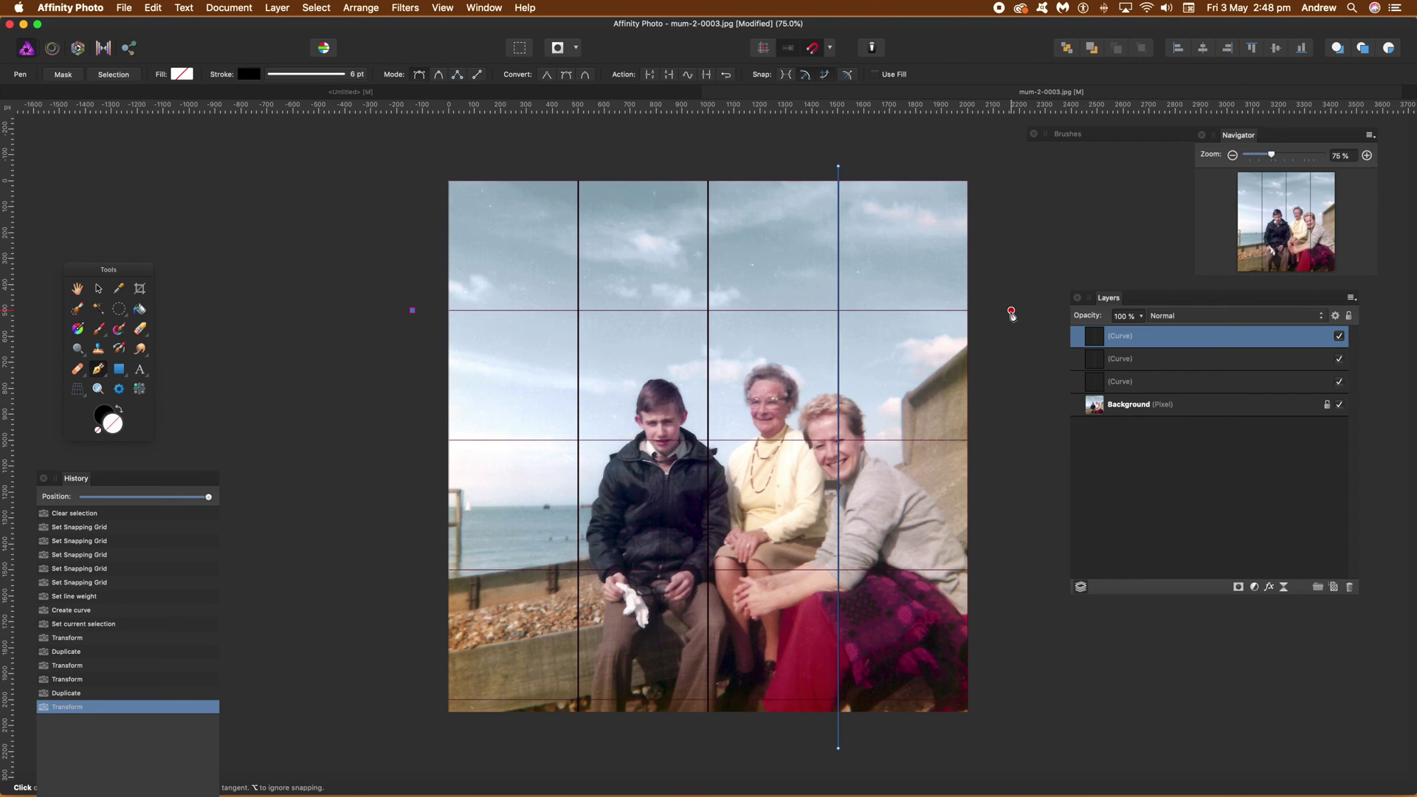
left_click(1011, 310)
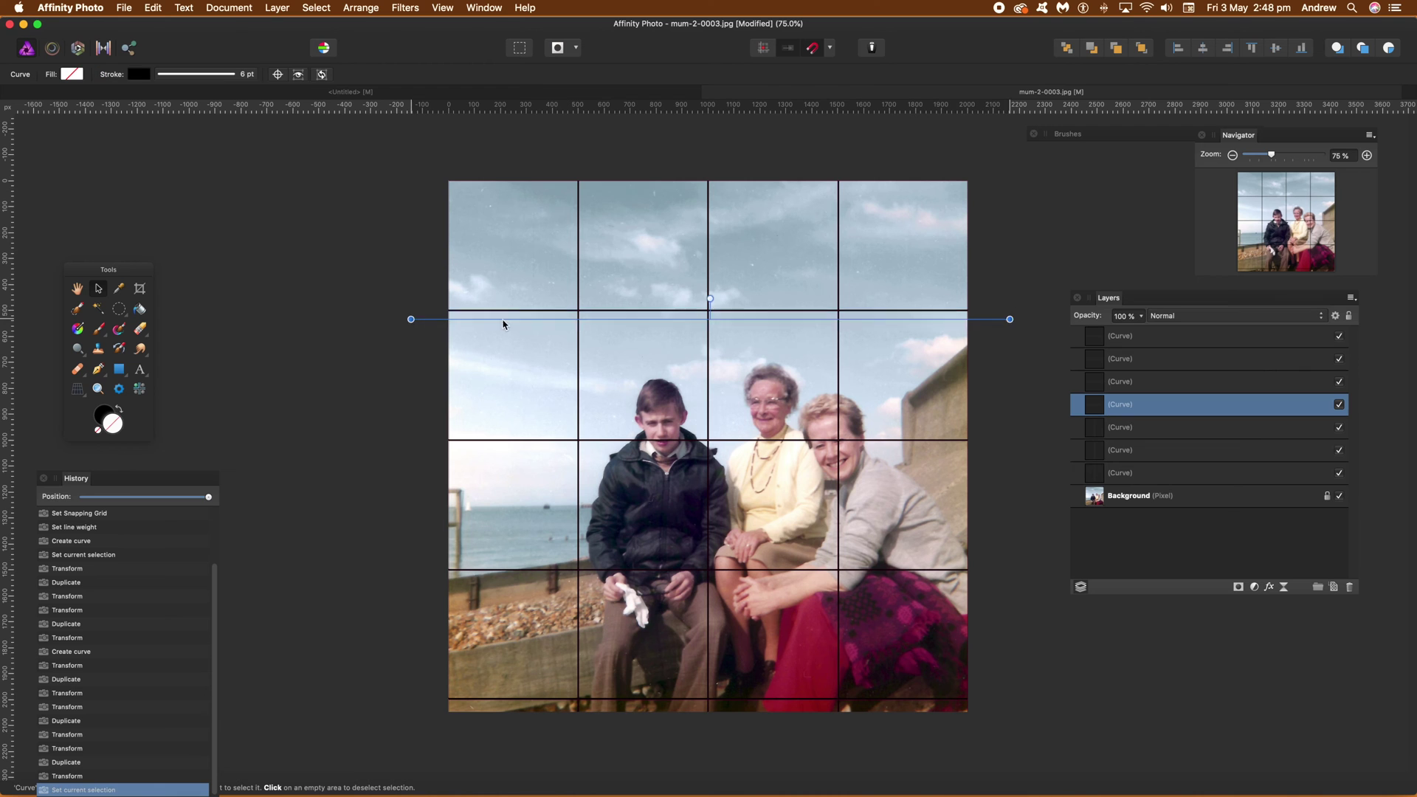
Drag the four horizontal and three vertical lines into even spacing, then deselect them
left_click_drag(503, 324, 502, 316)
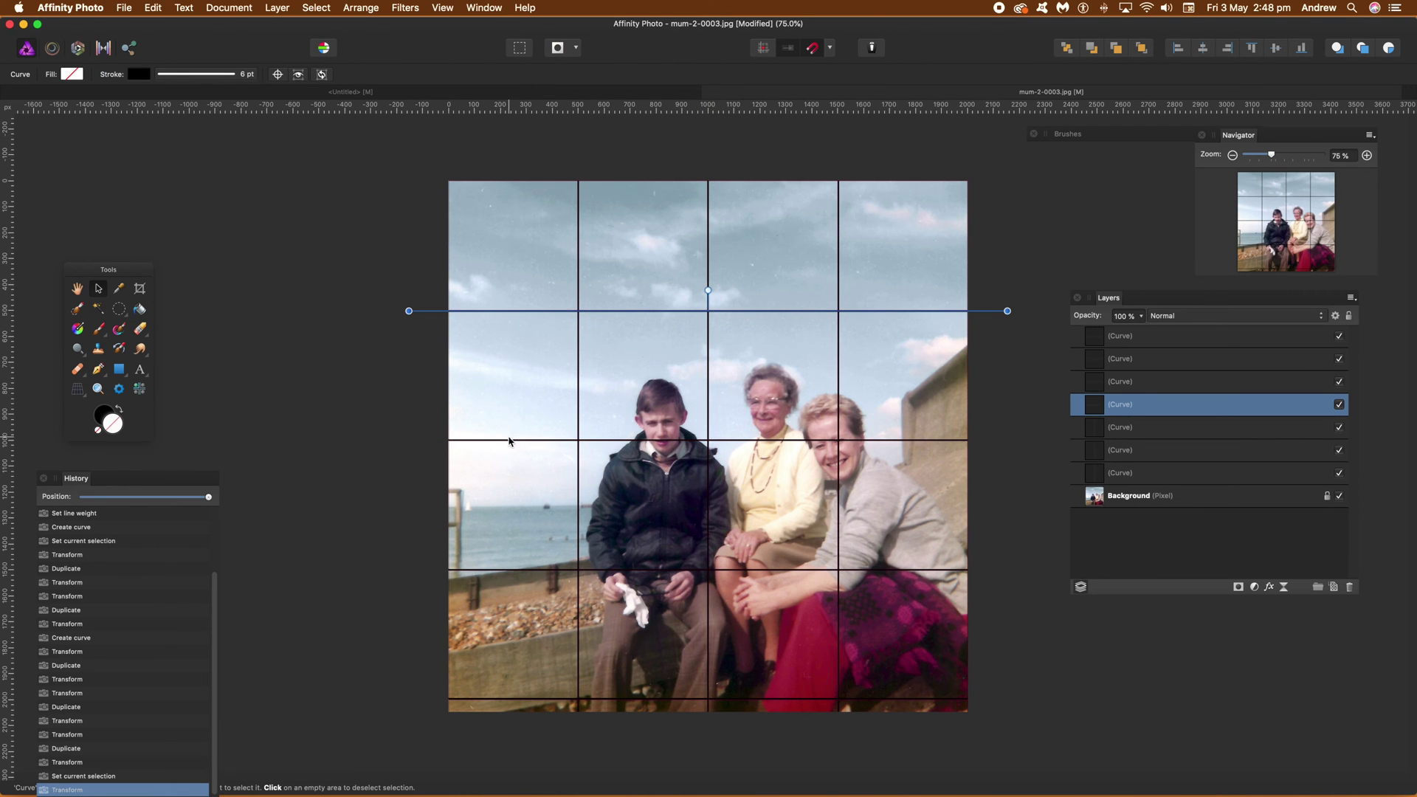
left_click_drag(509, 440, 507, 442)
left_click_drag(513, 574, 519, 573)
left_click_drag(506, 703, 507, 701)
mouse_move(579, 291)
left_mouse_down()
mouse_move(564, 291)
mouse_move(578, 293)
left_mouse_up()
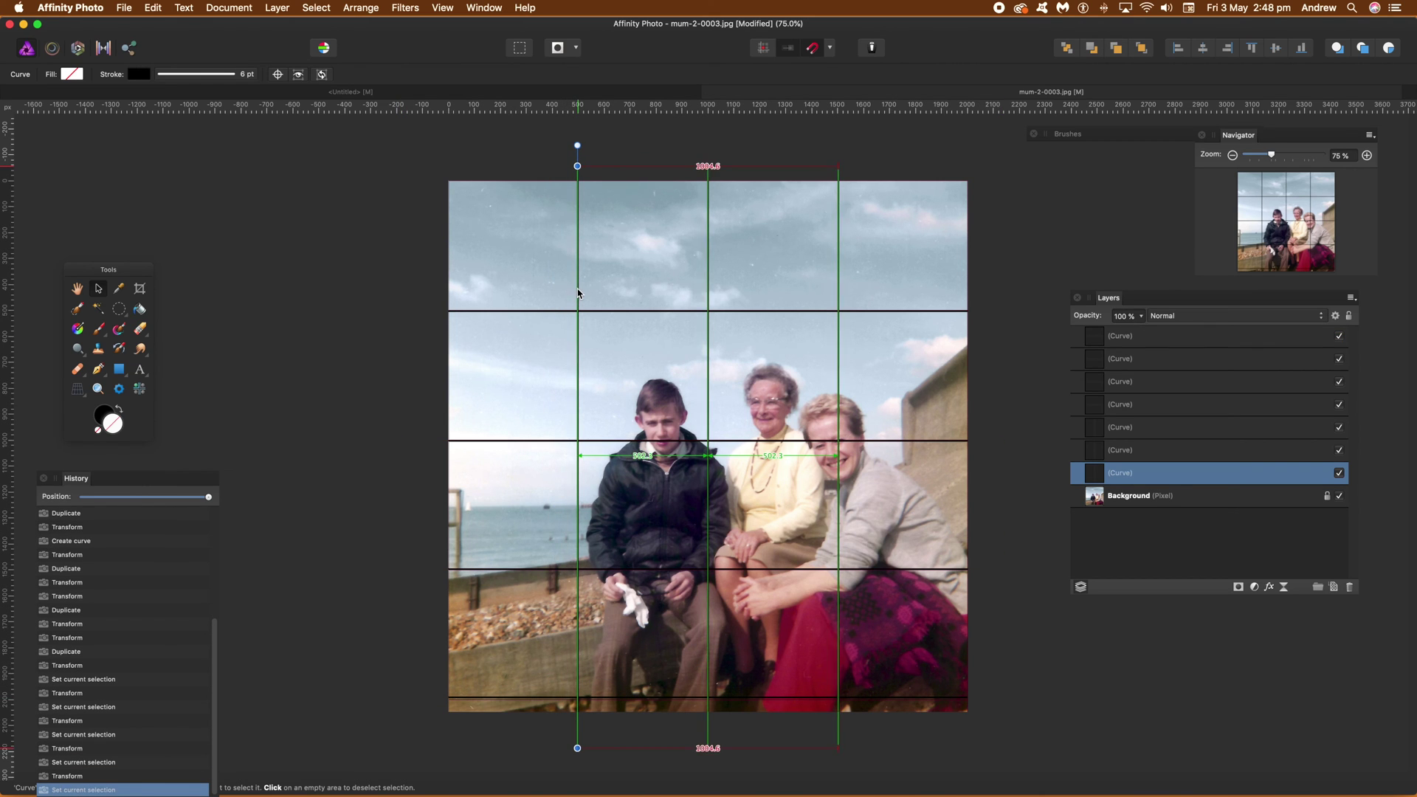
mouse_move(710, 244)
left_mouse_down()
mouse_move(685, 244)
mouse_move(709, 240)
left_mouse_up()
mouse_move(839, 238)
left_mouse_down()
mouse_move(807, 237)
mouse_move(839, 237)
left_mouse_up()
left_click(688, 138)
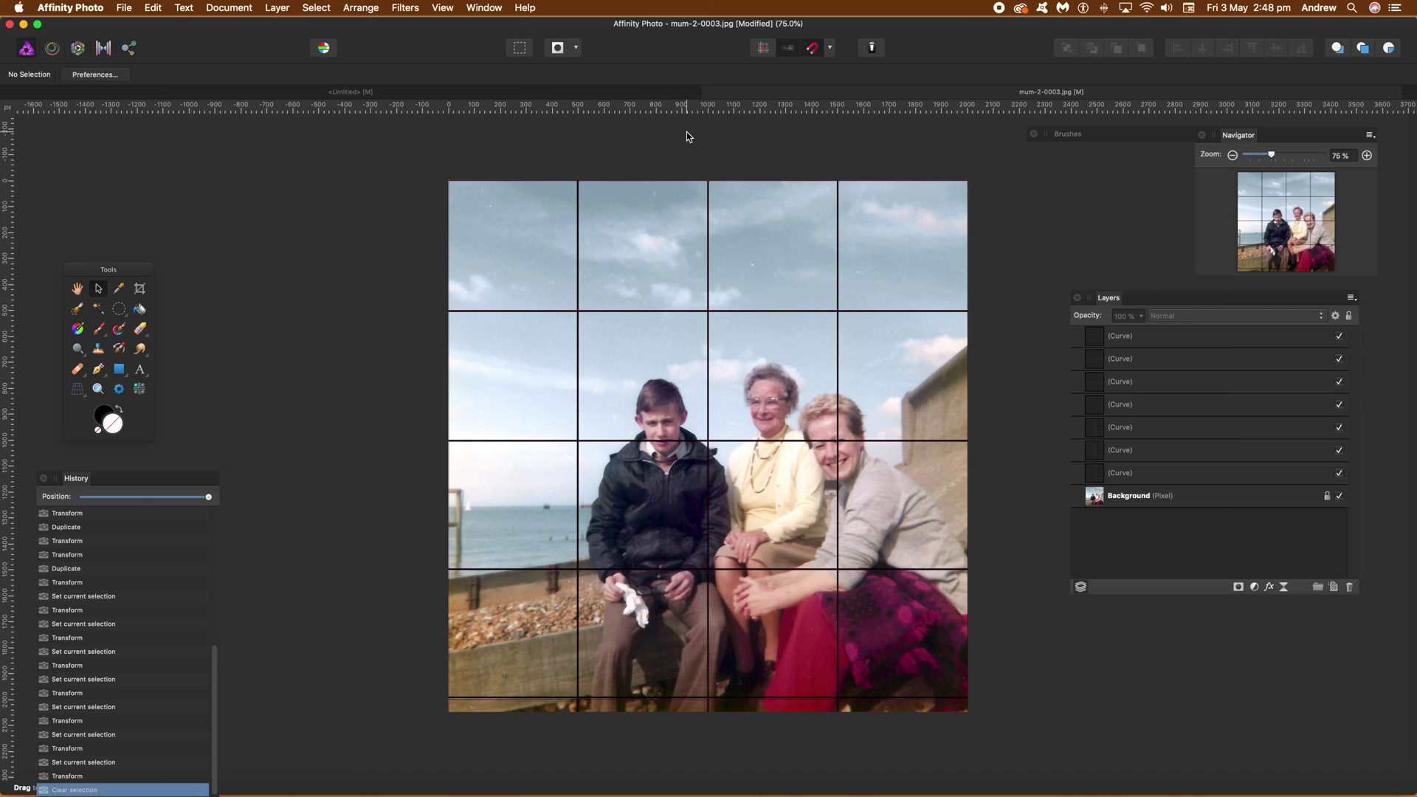
Uncheck Show grid in the Grid and Axis Manager to hide the snapping grid
left_click(443, 8)
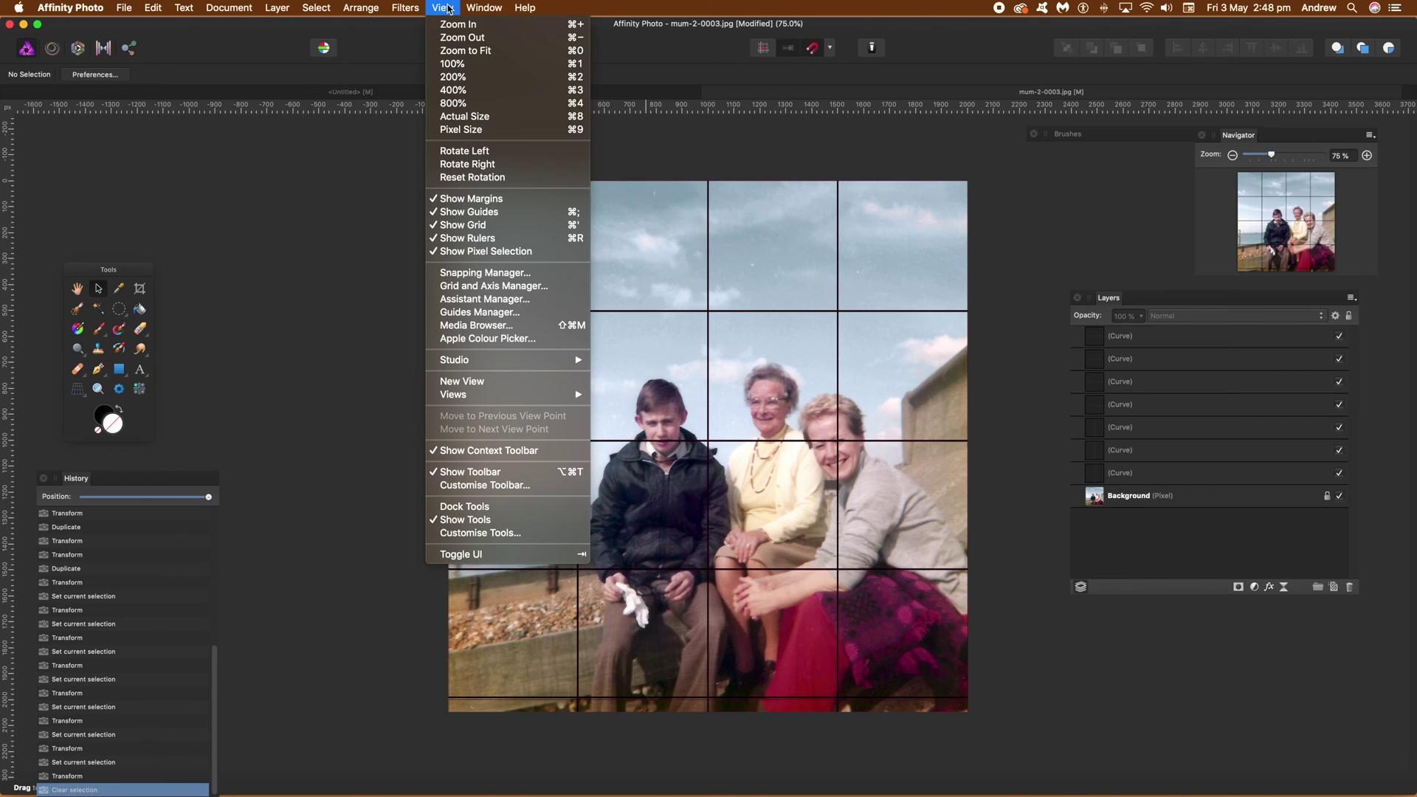
left_click(494, 286)
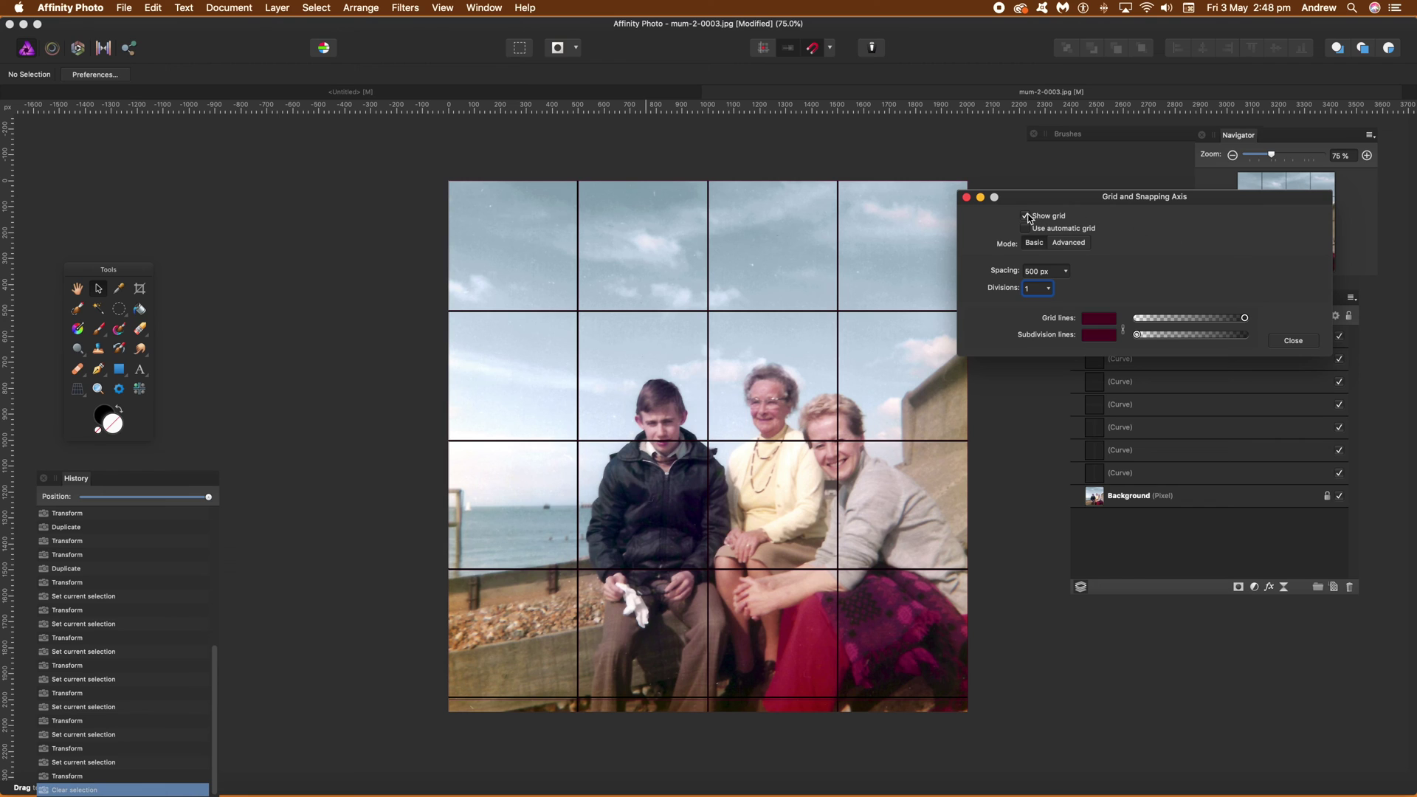
left_click(1026, 217)
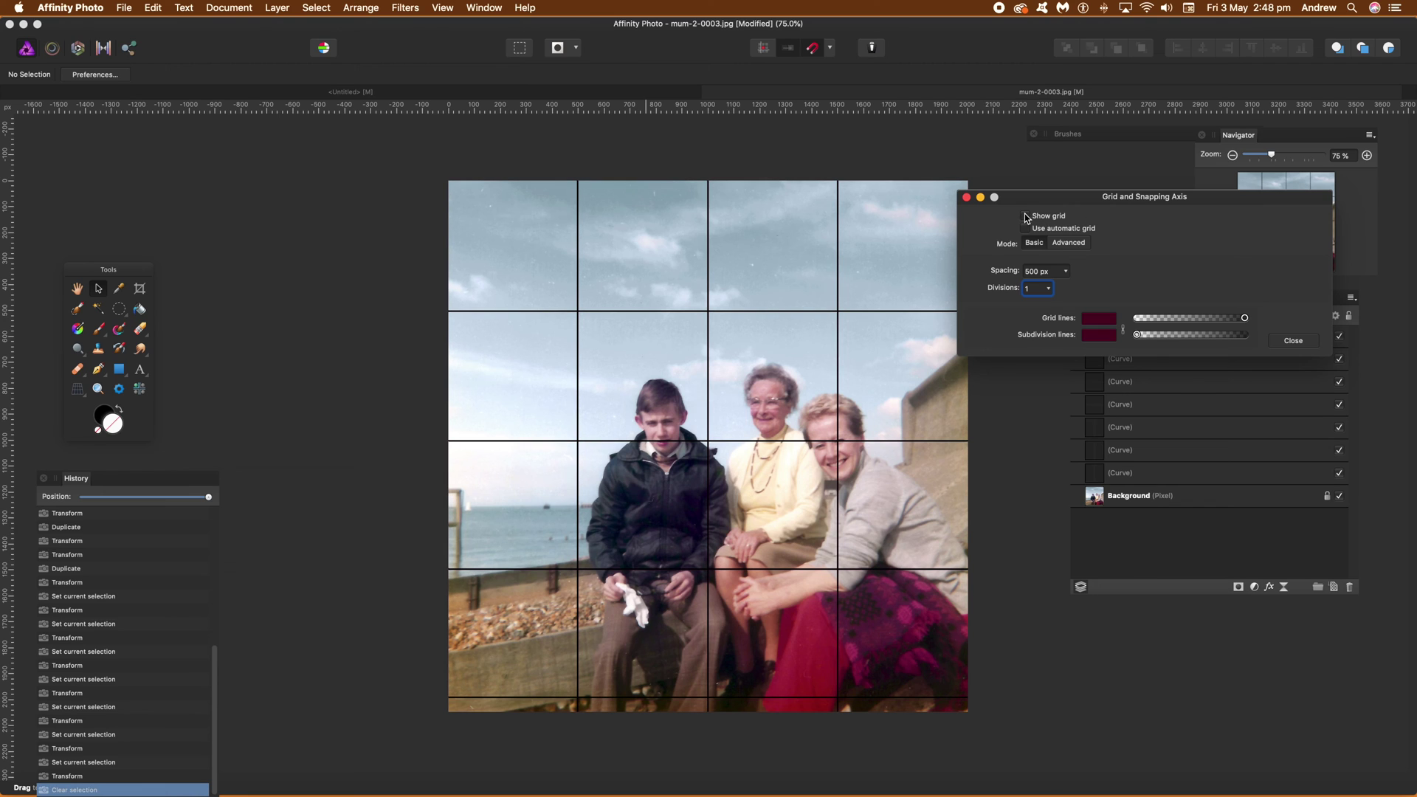
left_click(1293, 341)
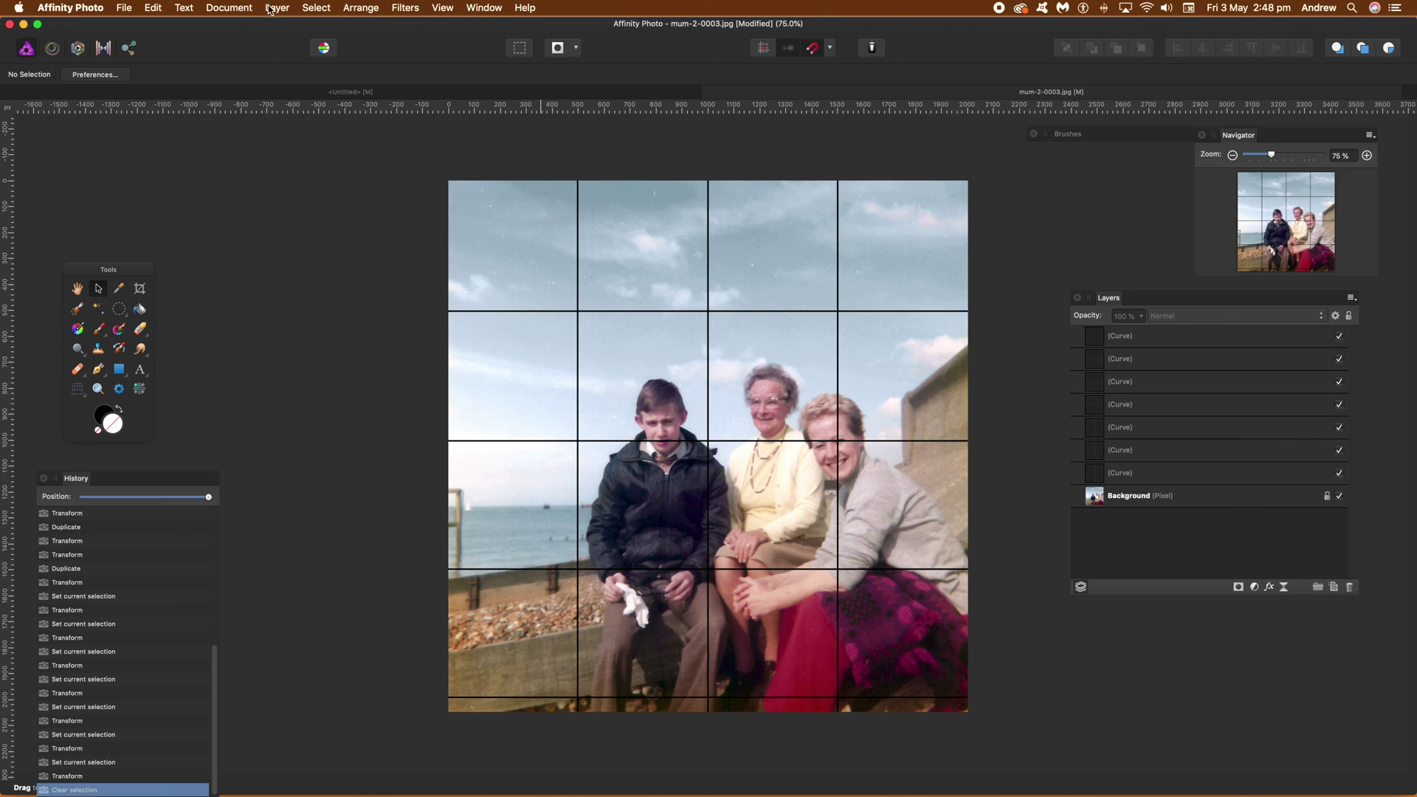
Merge Visible into one pixel layer, then delete the curve layers and original Background
left_click(276, 7)
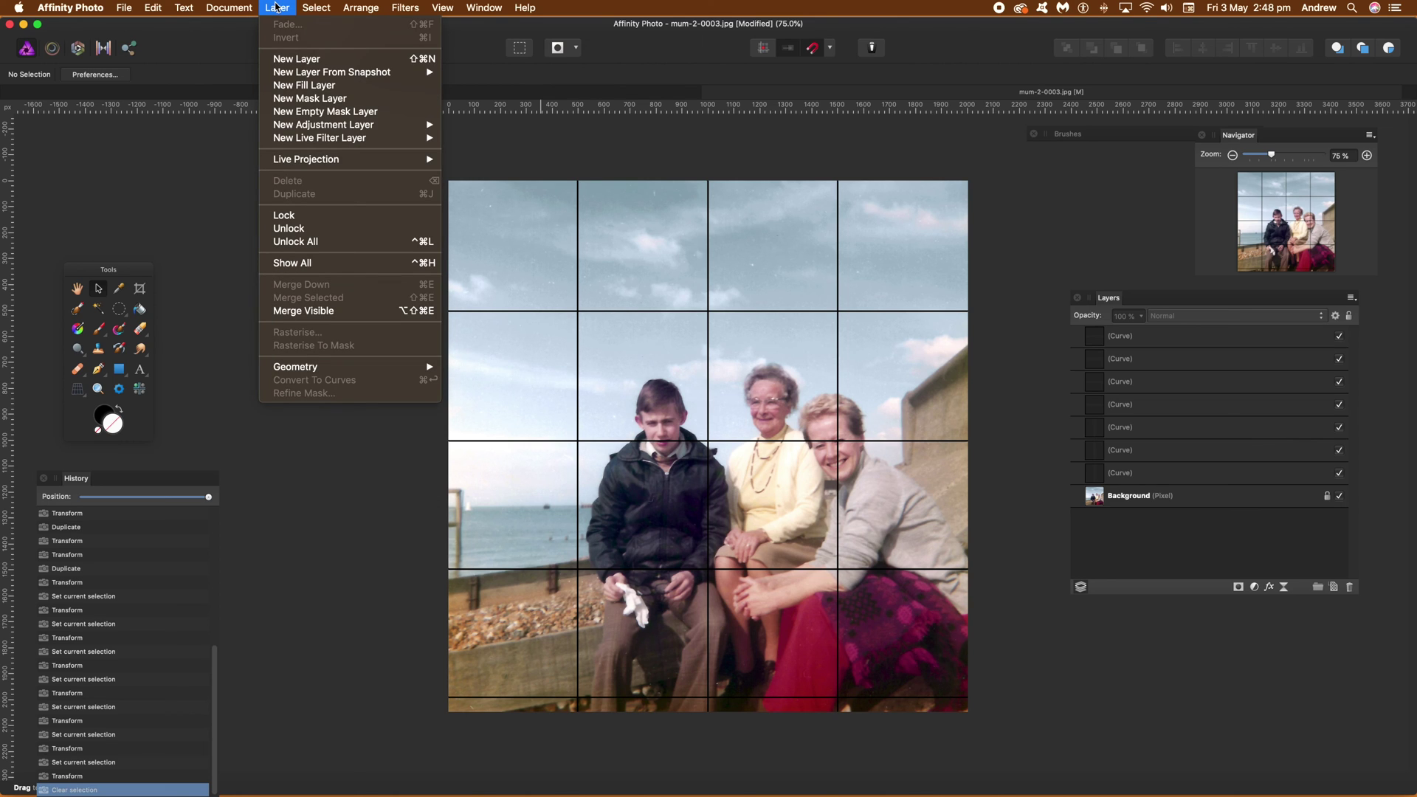
left_click(333, 311)
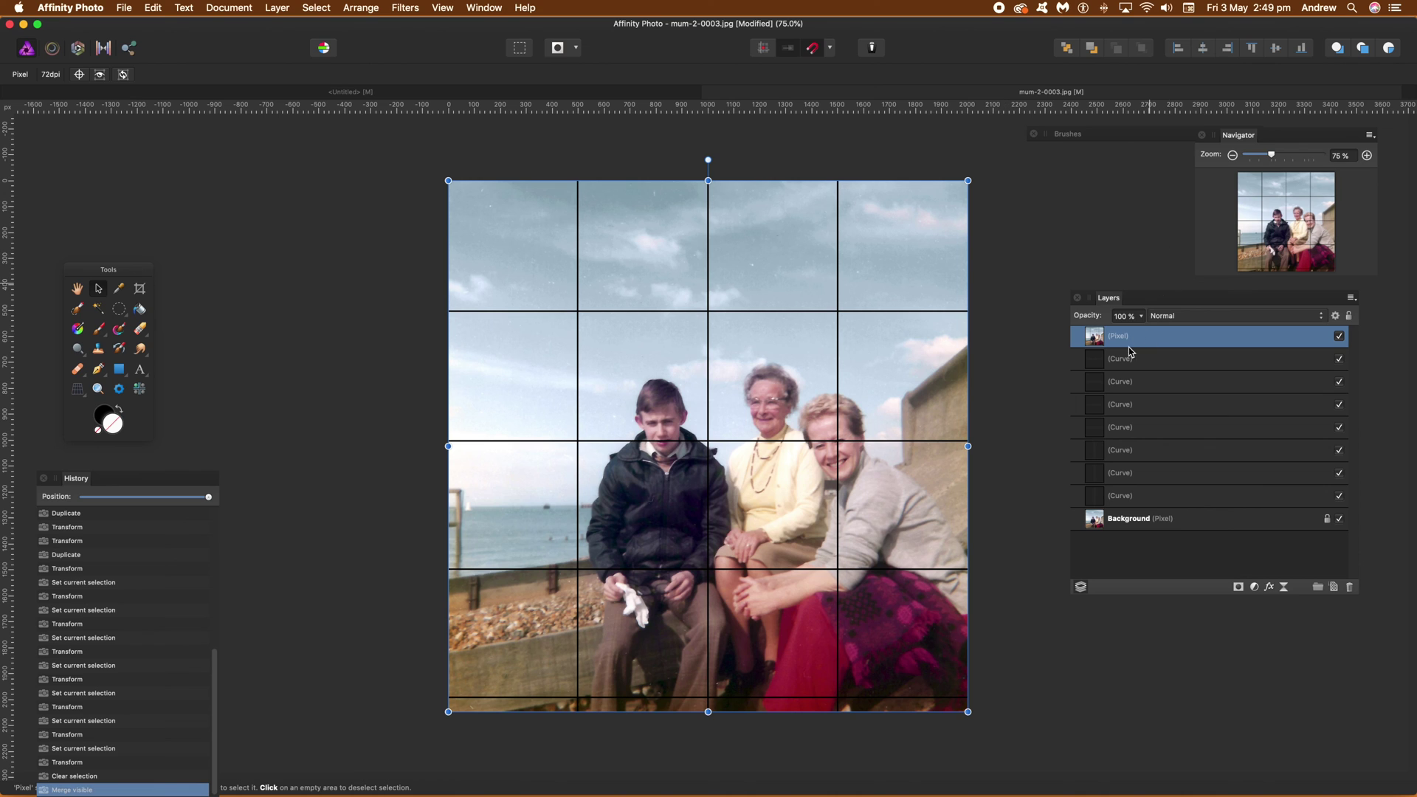
left_click(1149, 367)
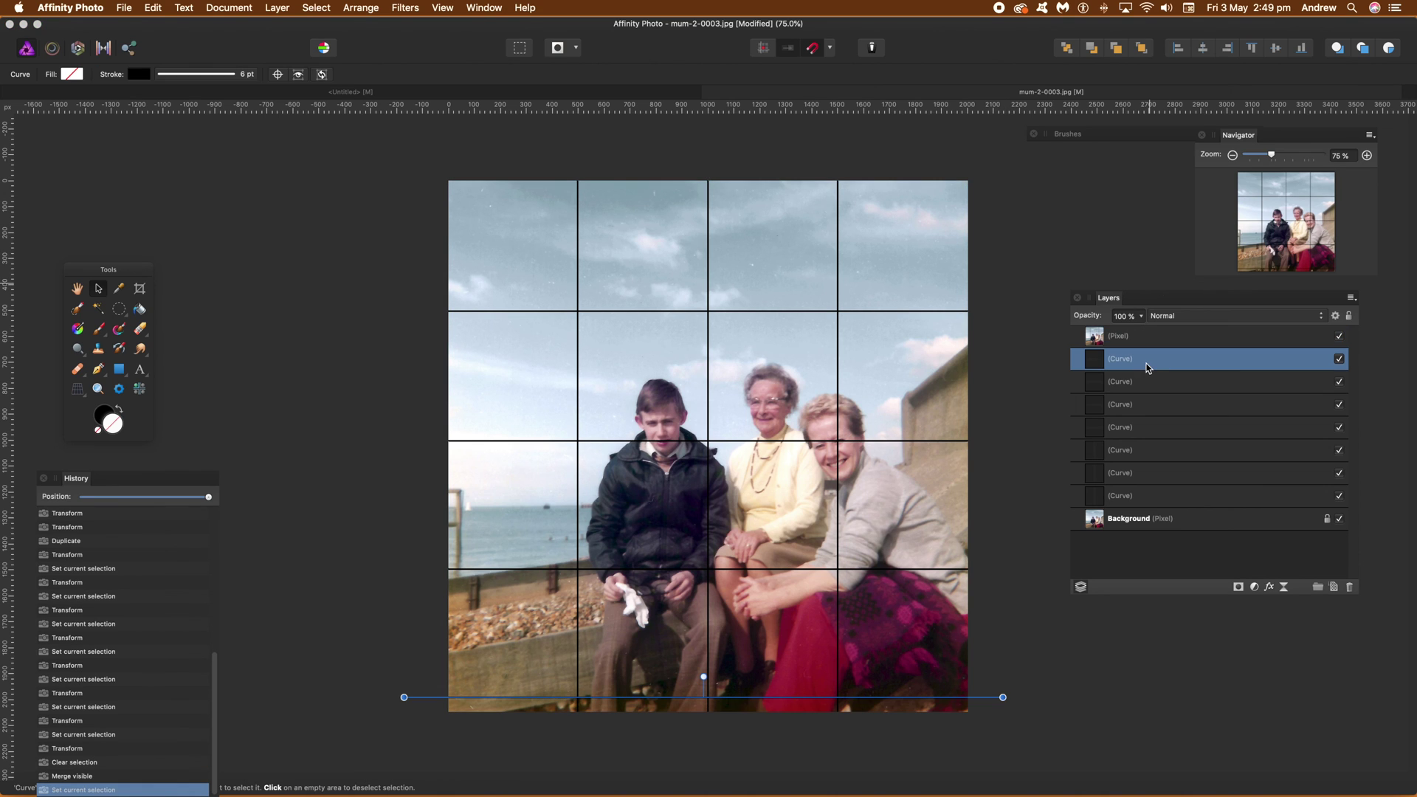
left_click(1156, 520, "shift")
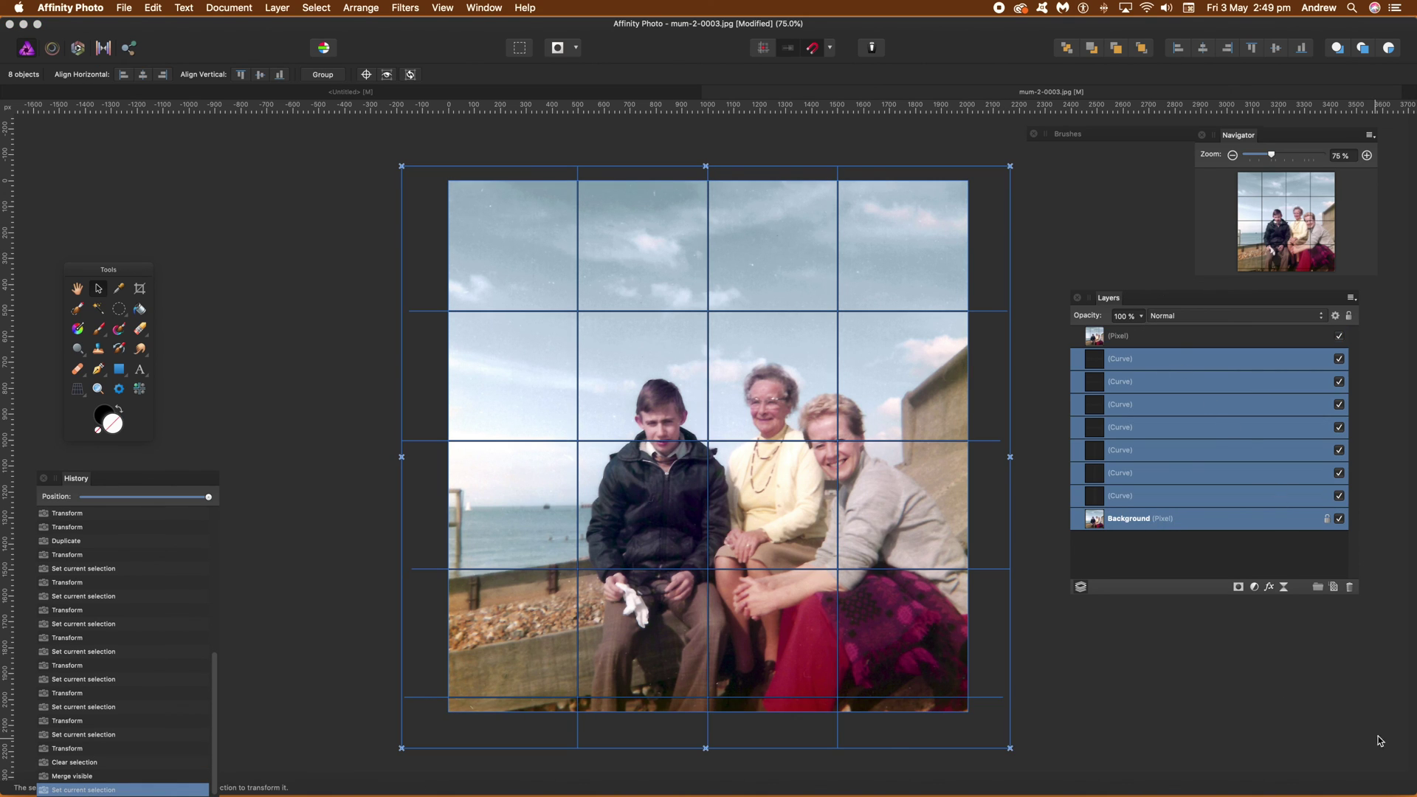
left_click(1350, 588)
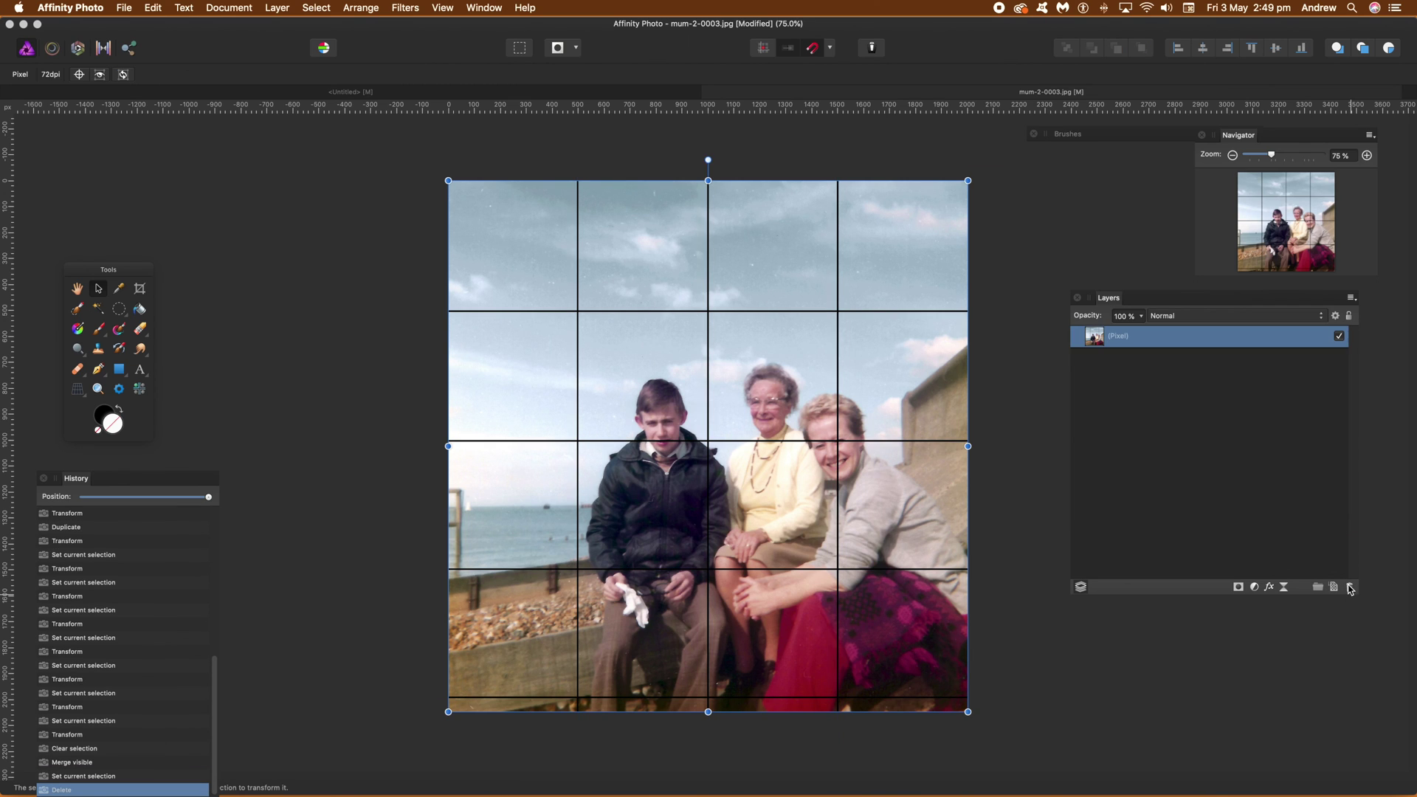
left_click(397, 307)
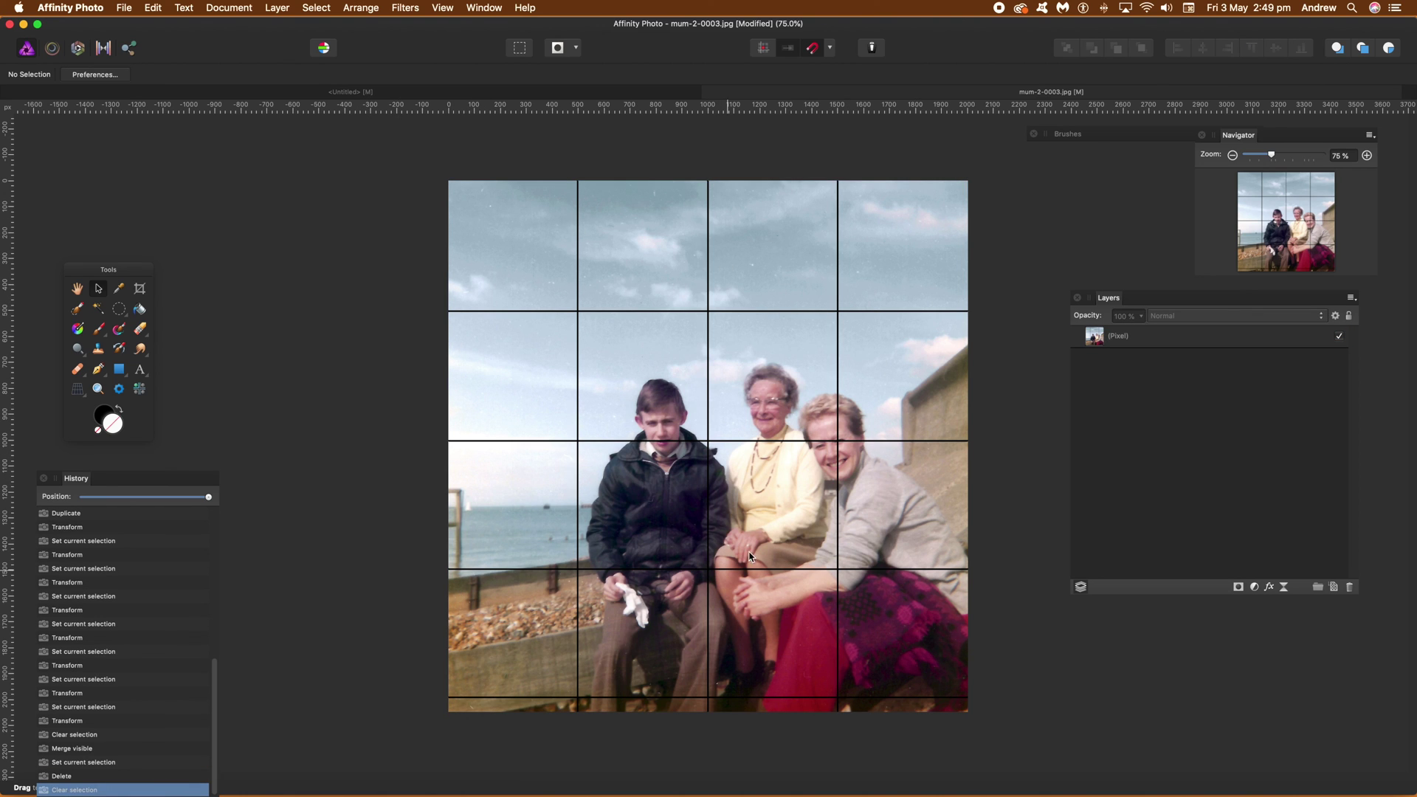
left_click(123, 8)
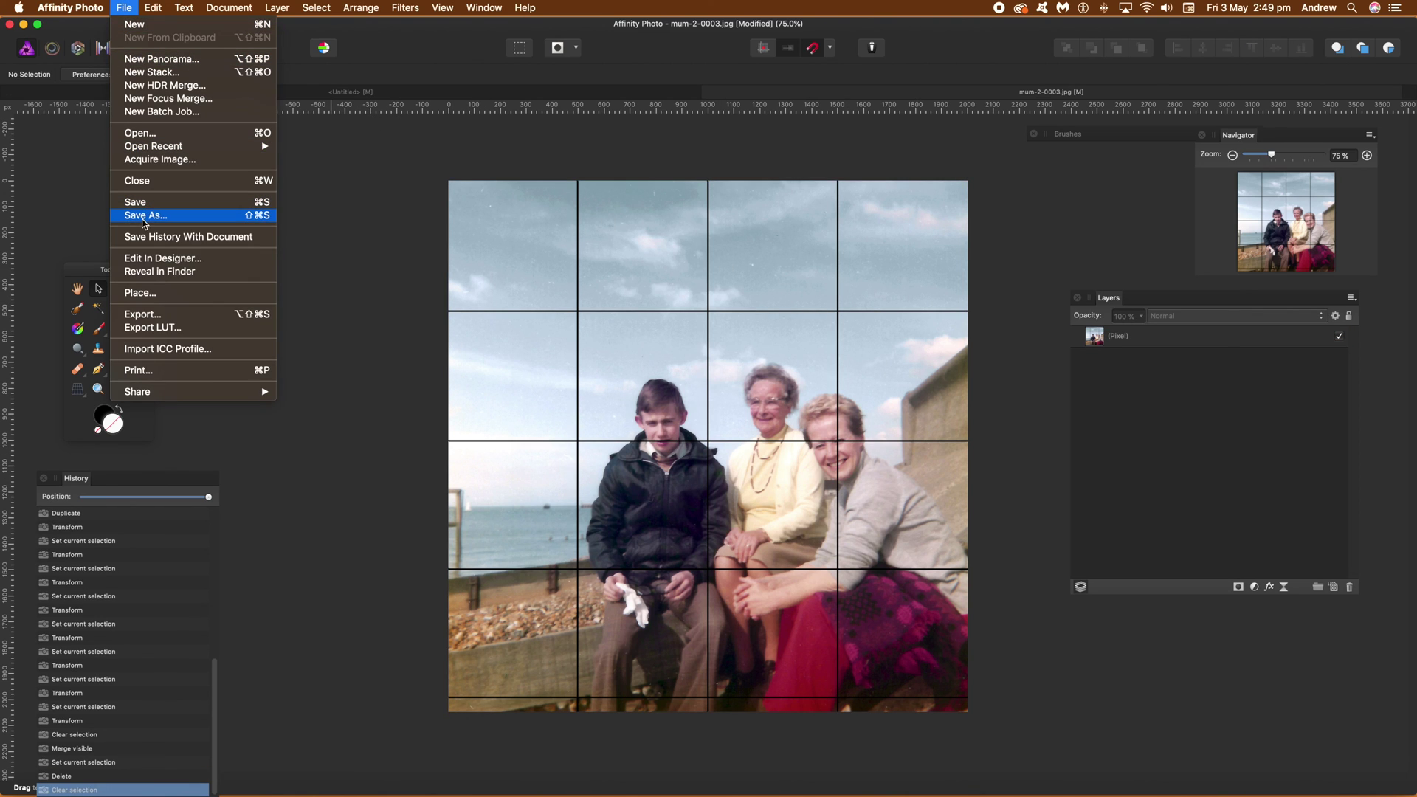
left_click(751, 246)
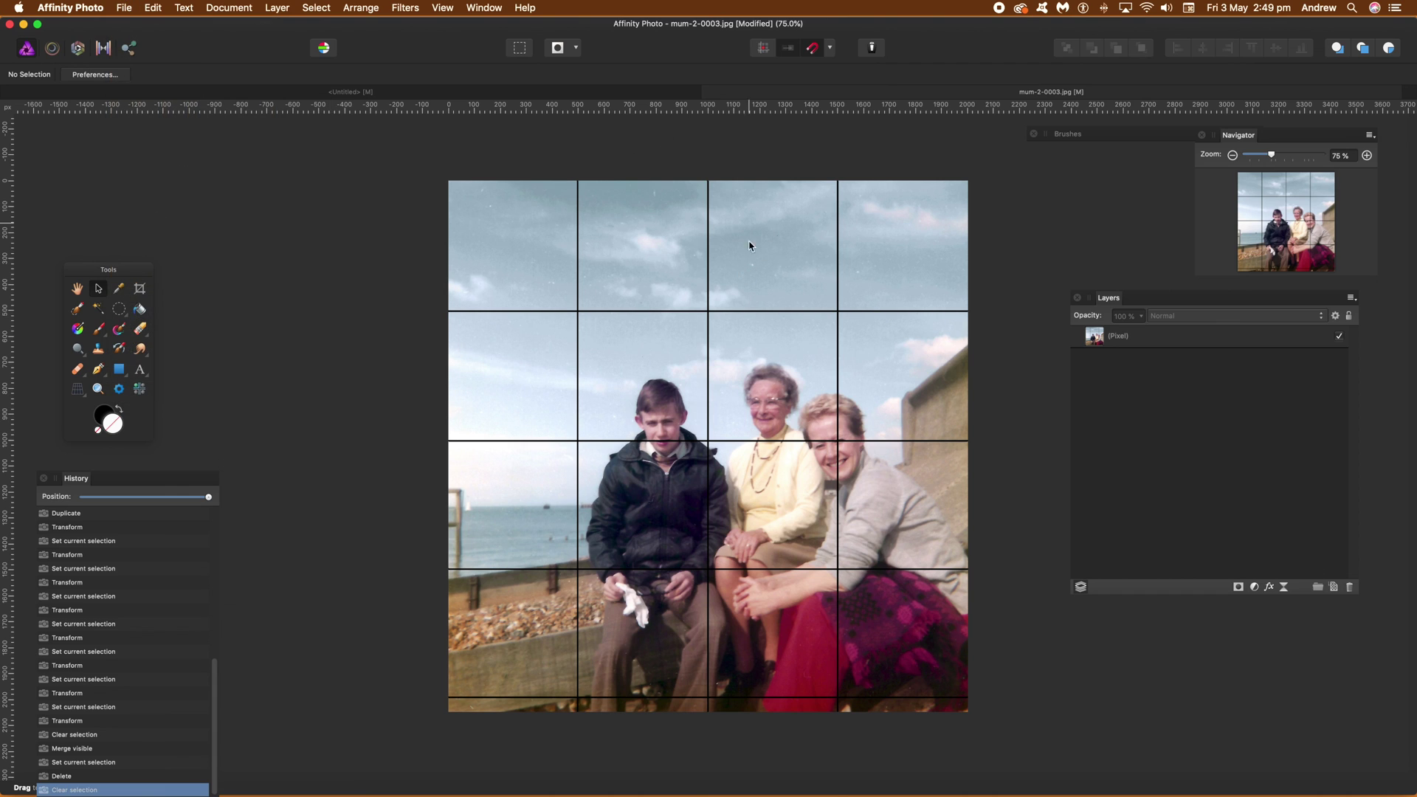